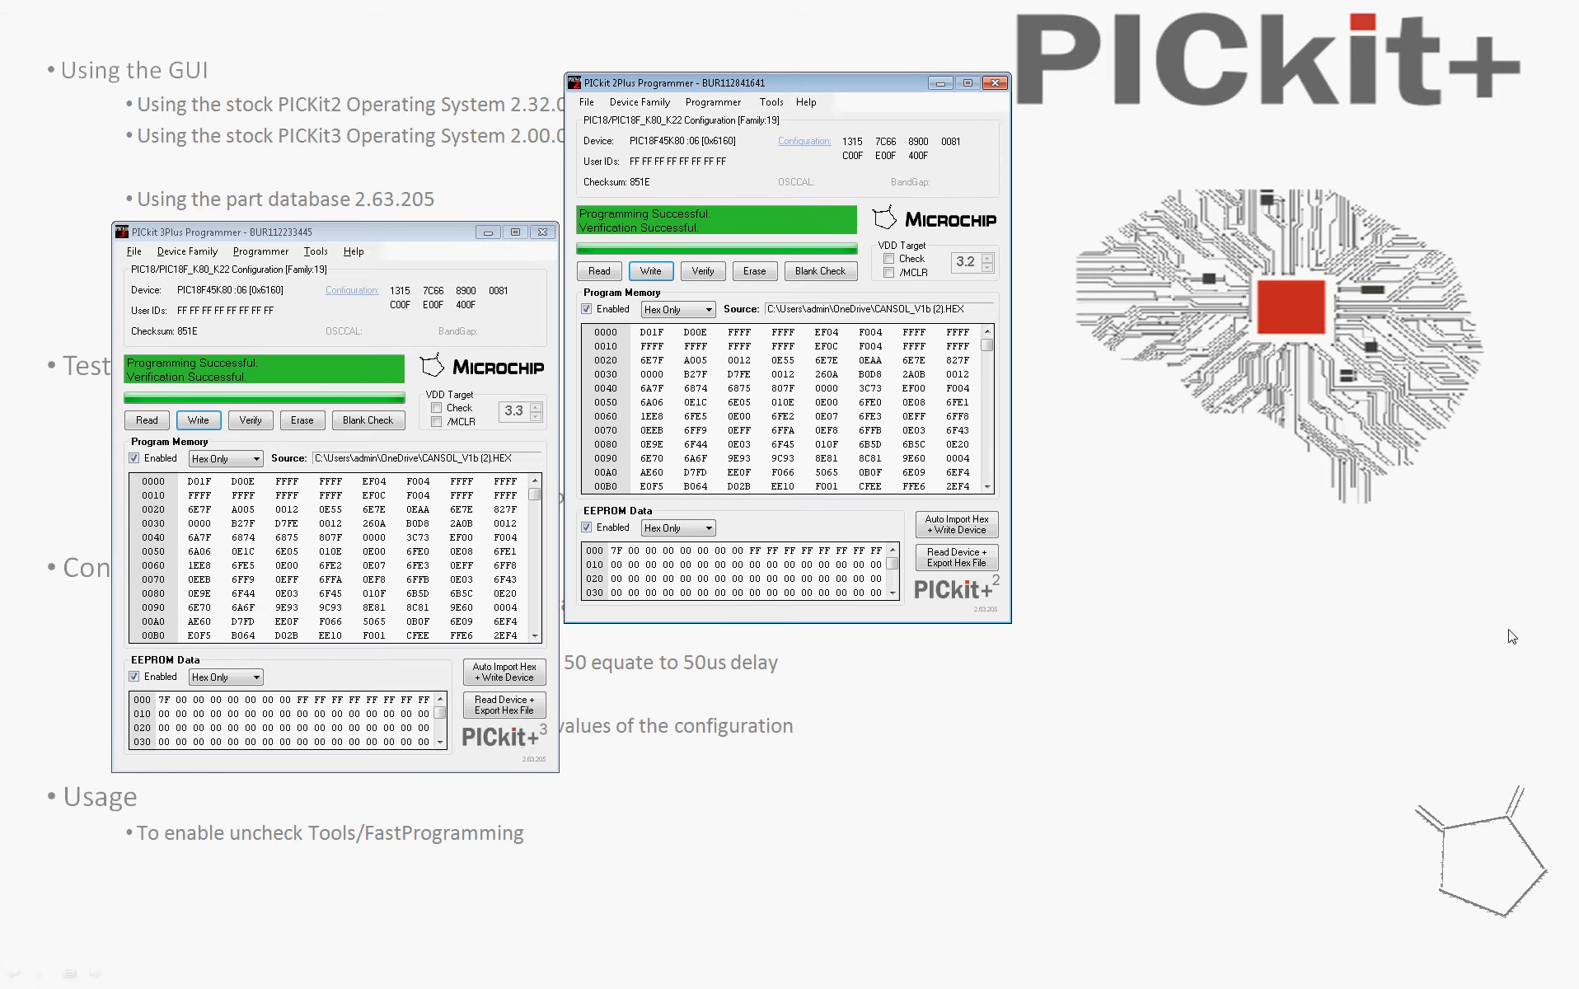
Step: Reselect the recently used PIC18F45K80 device in both the PICkit 3Plus and PICkit 2Plus programmers
click(187, 252)
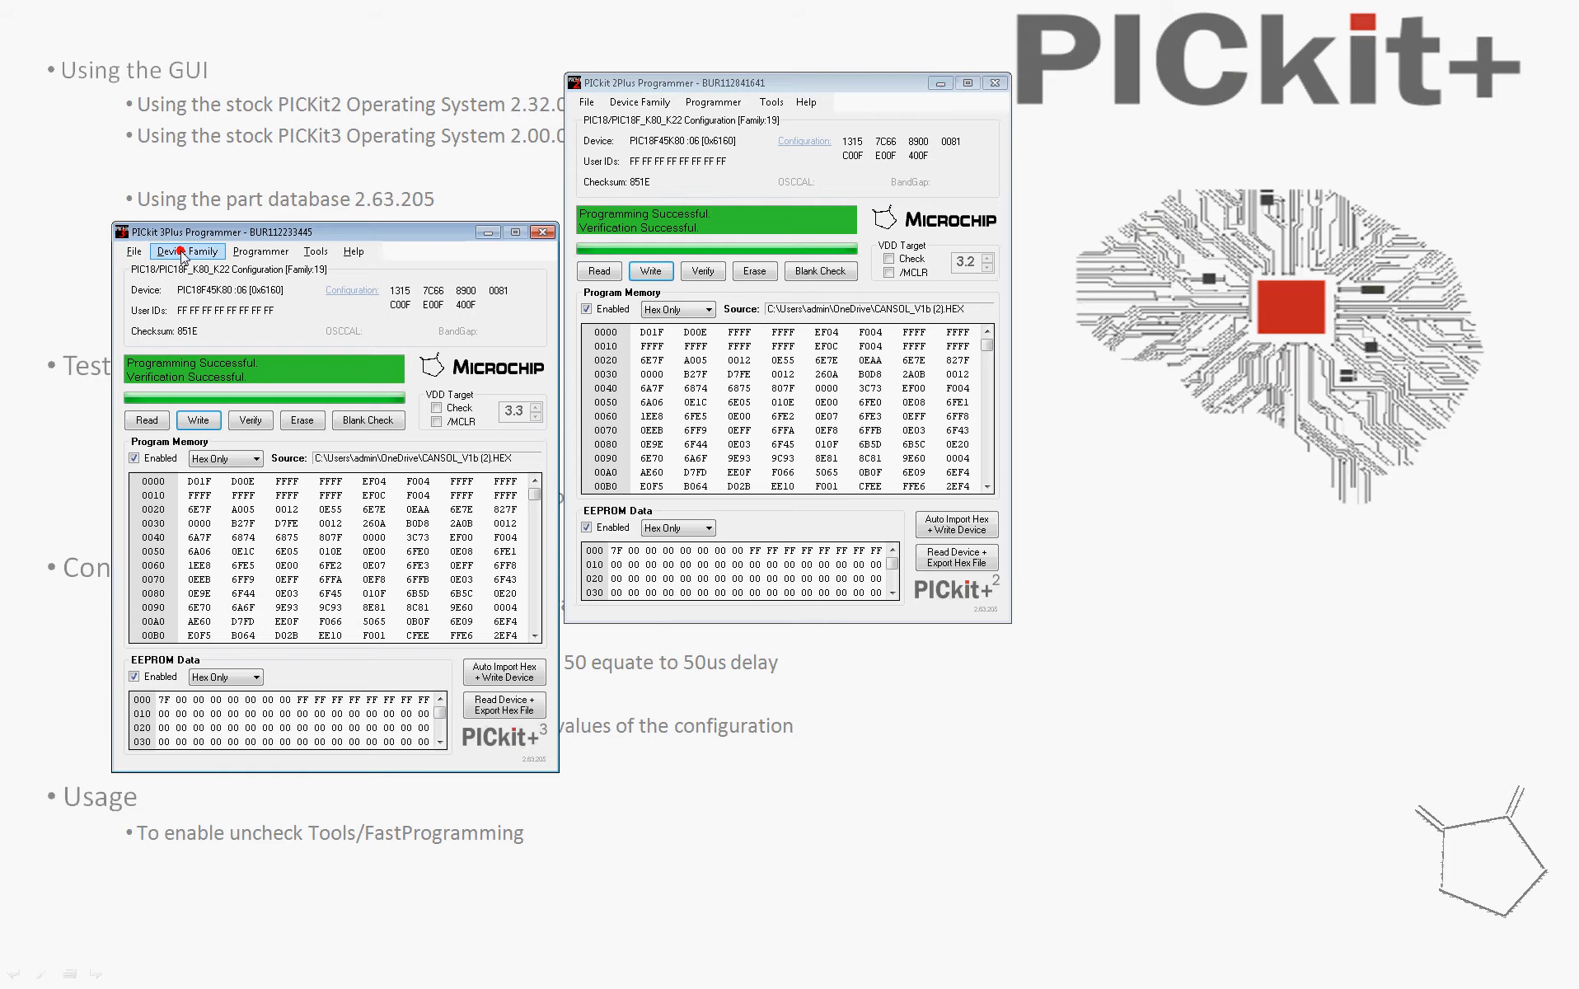
mouse_move(212, 270)
click(330, 271)
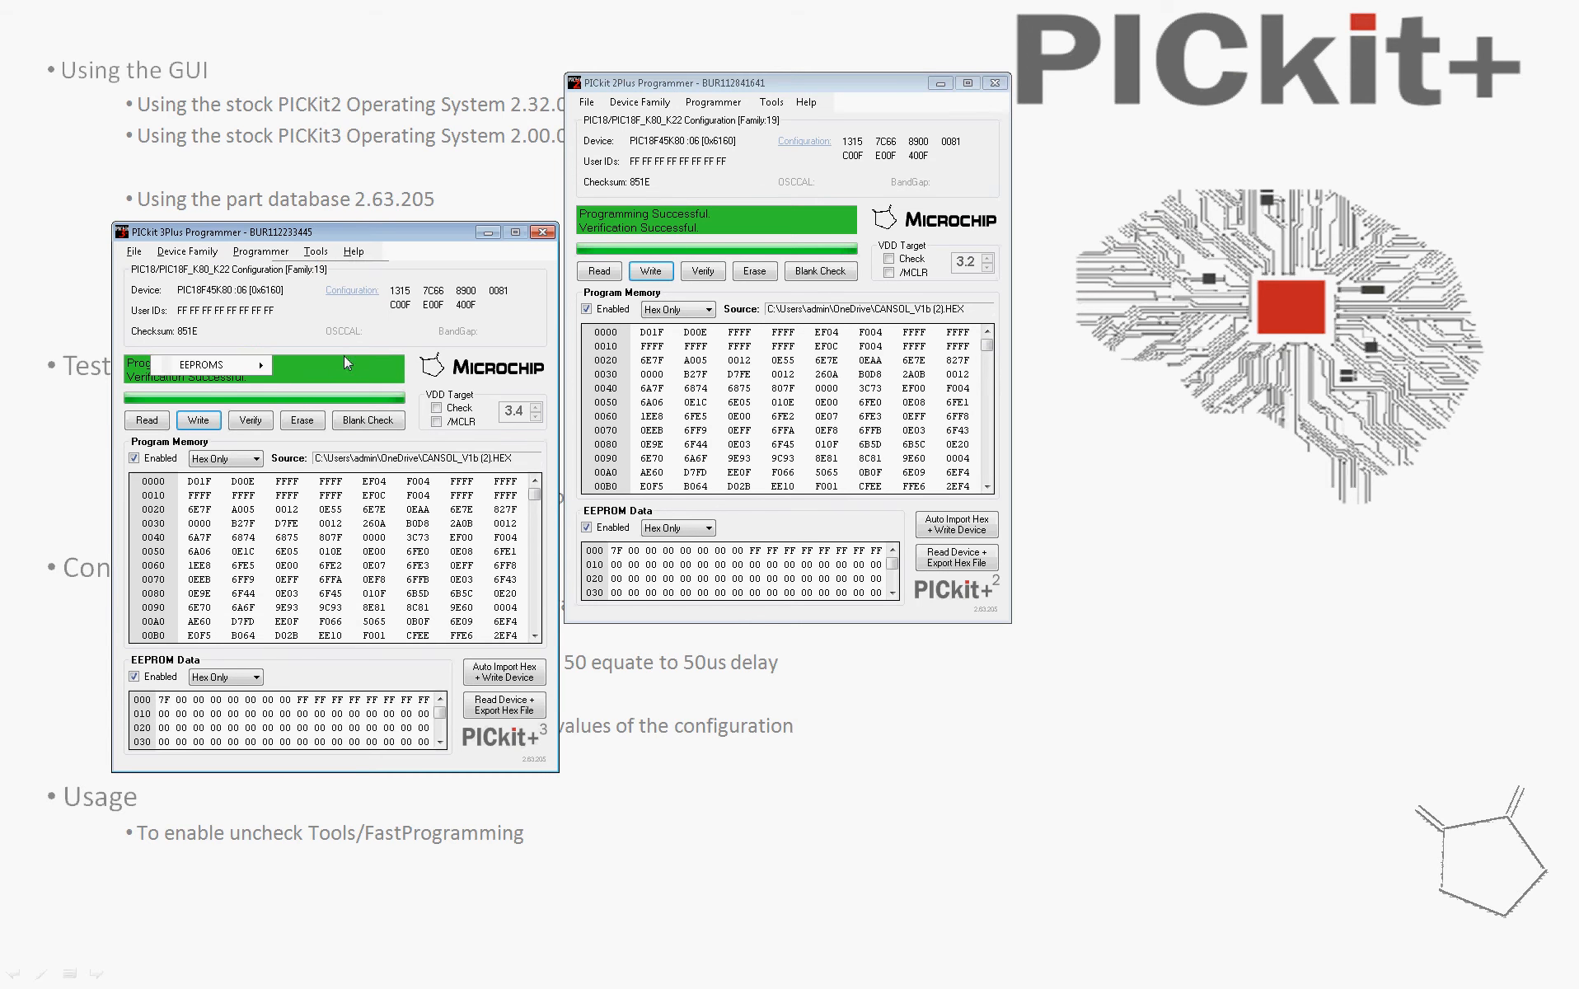
click(639, 102)
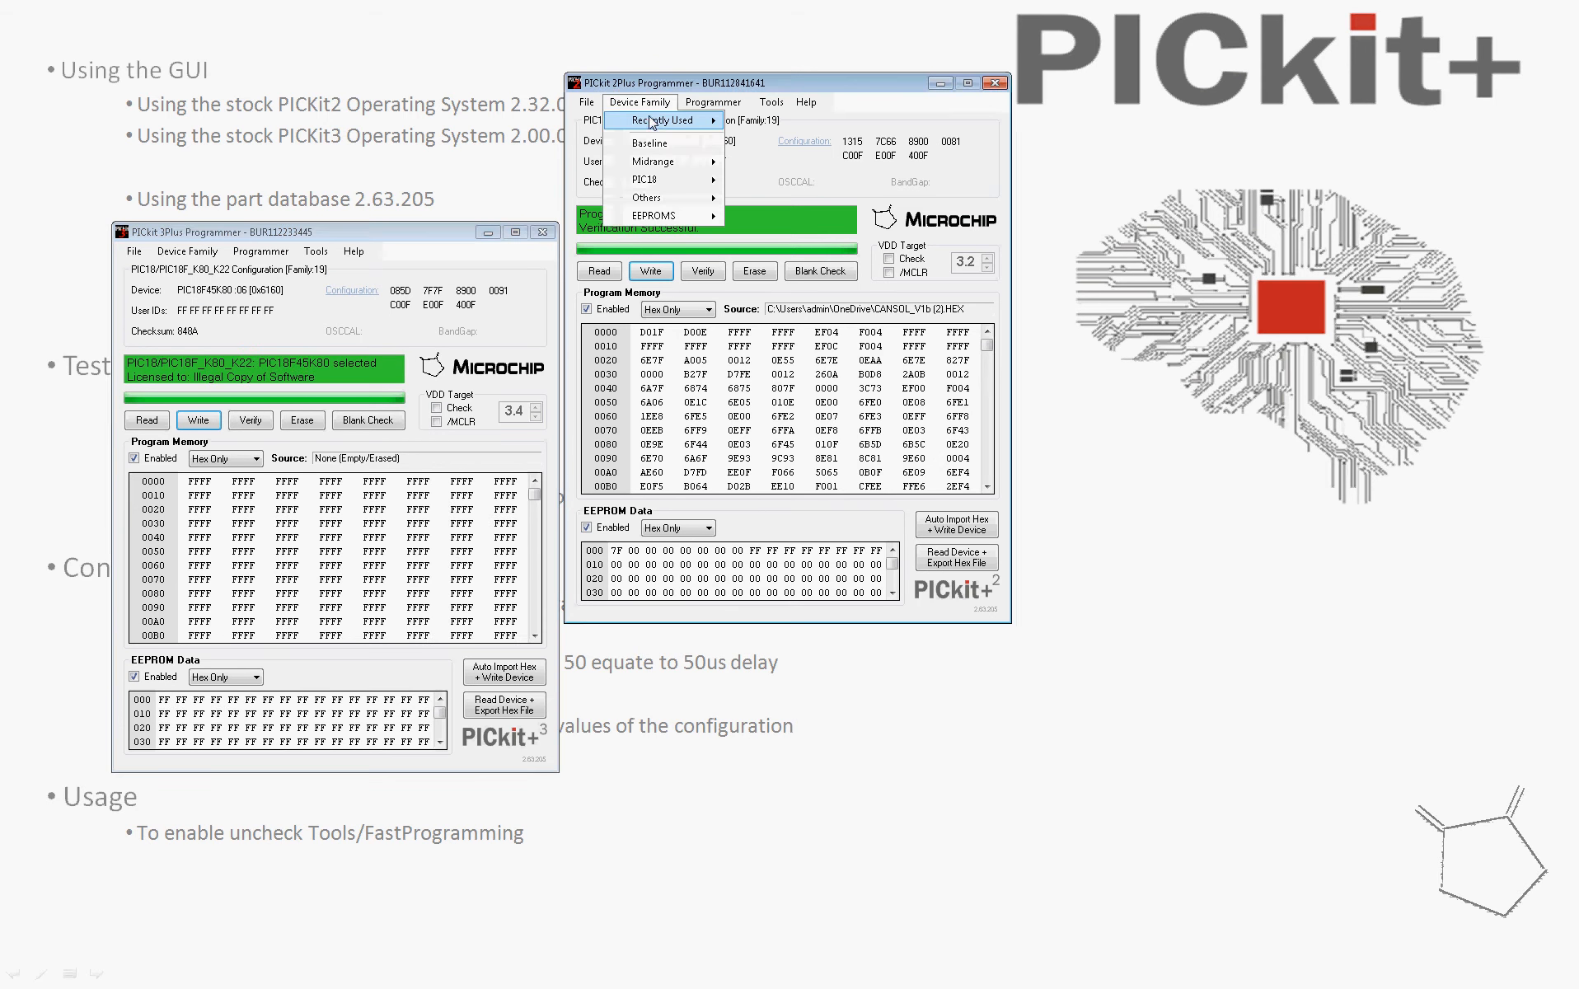
mouse_move(662, 121)
click(778, 122)
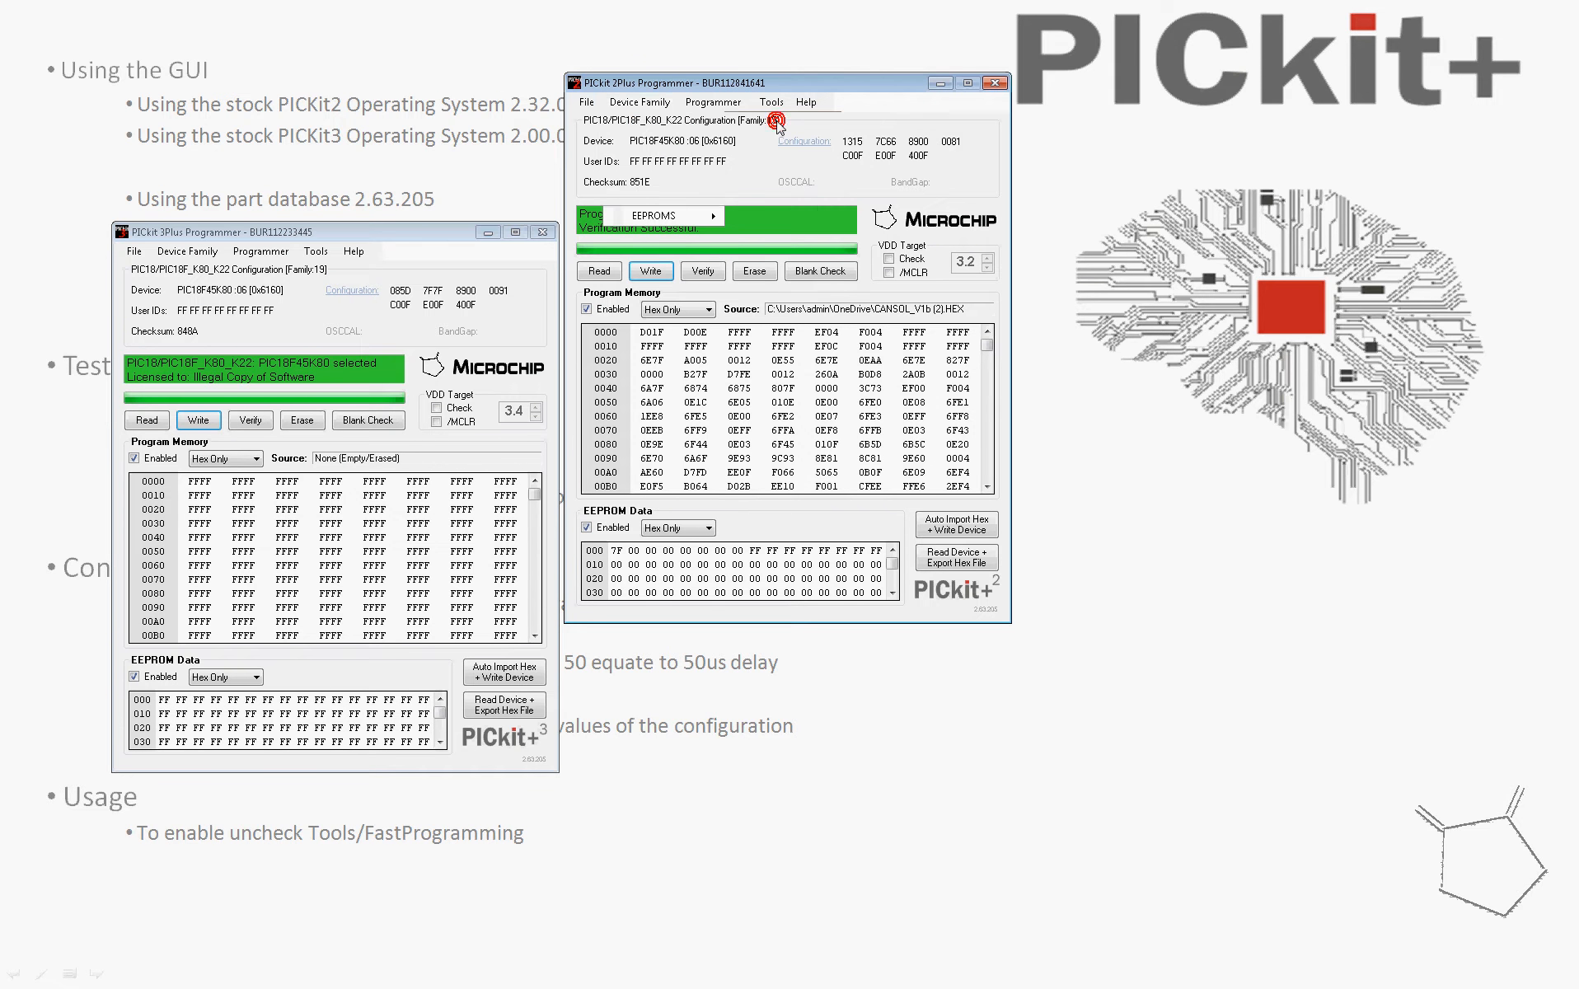
Step: Import the recent file CANSOL_V1b (2).HEX into both the PICkit 2Plus and PICkit 3Plus programmers
click(586, 102)
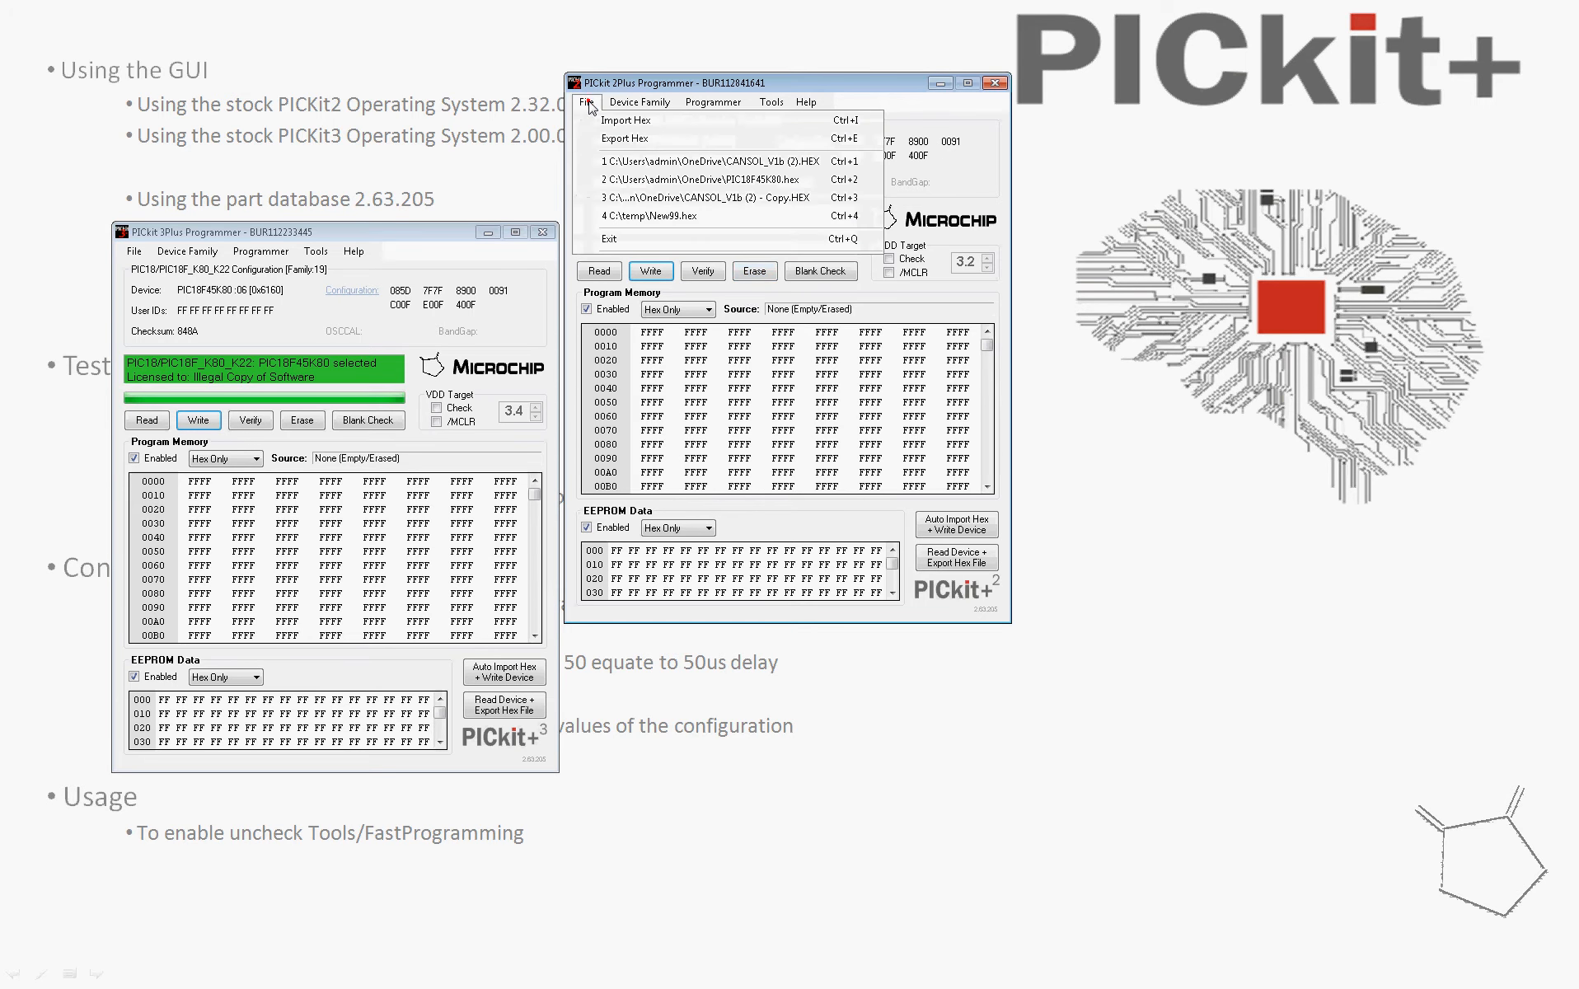
click(717, 161)
click(132, 254)
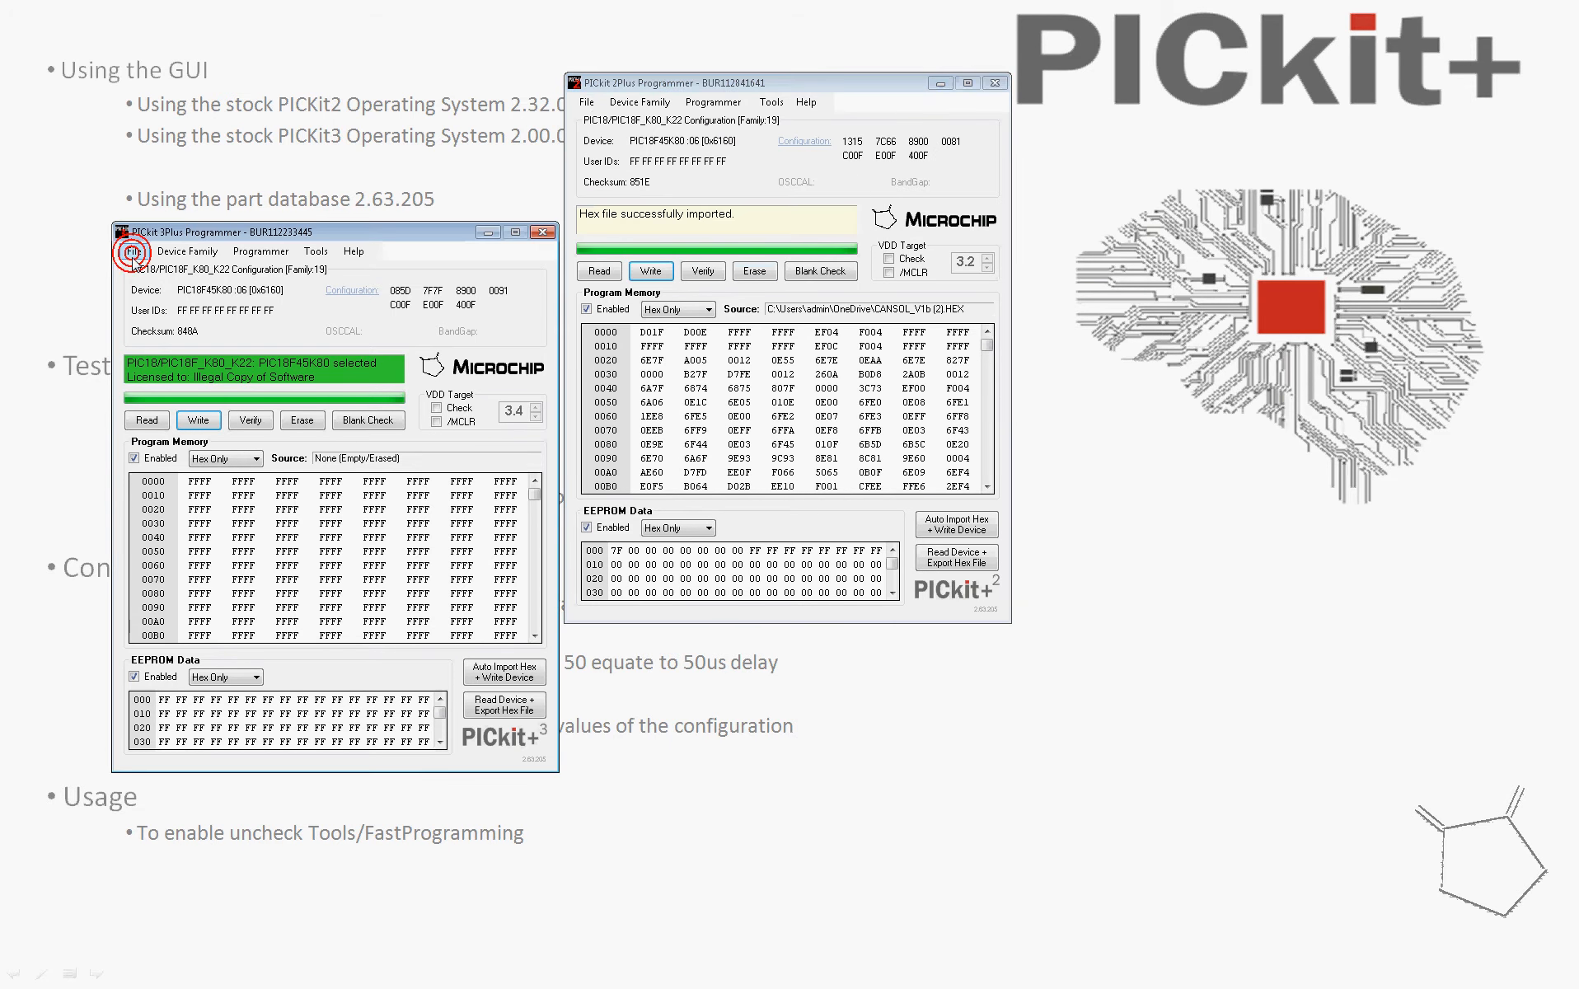
click(134, 253)
click(214, 316)
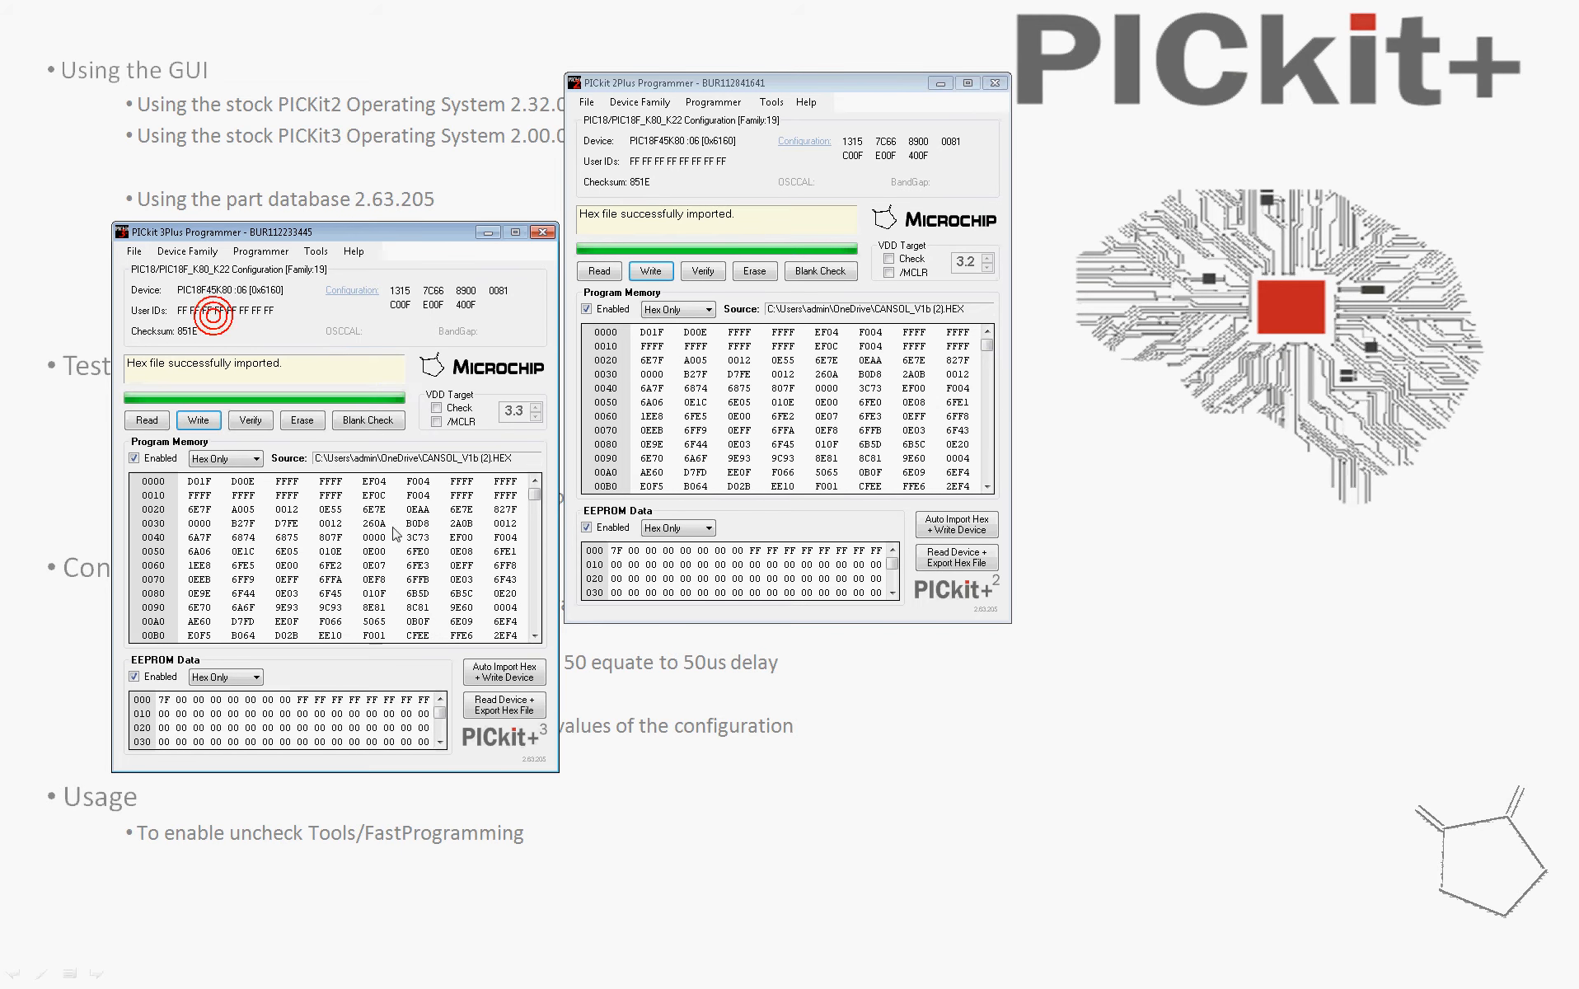
click(810, 312)
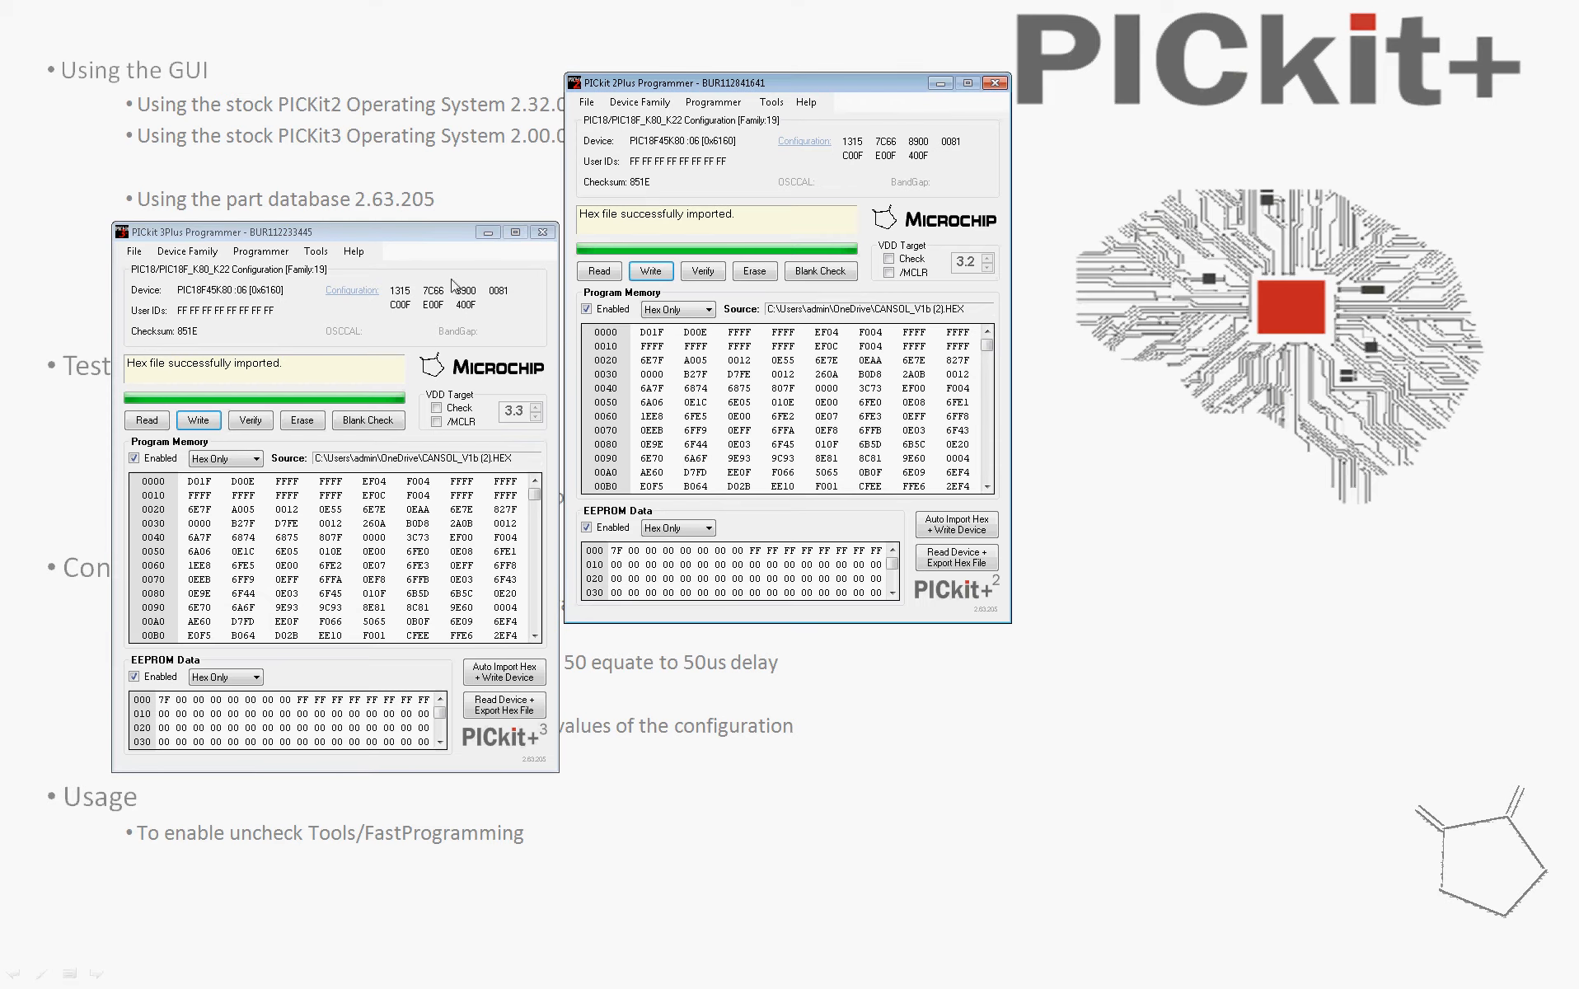
Step: Check the Fast Programming option's ICSP values in both programmers, and write the hex data to the device with PICkit 2Plus
click(316, 251)
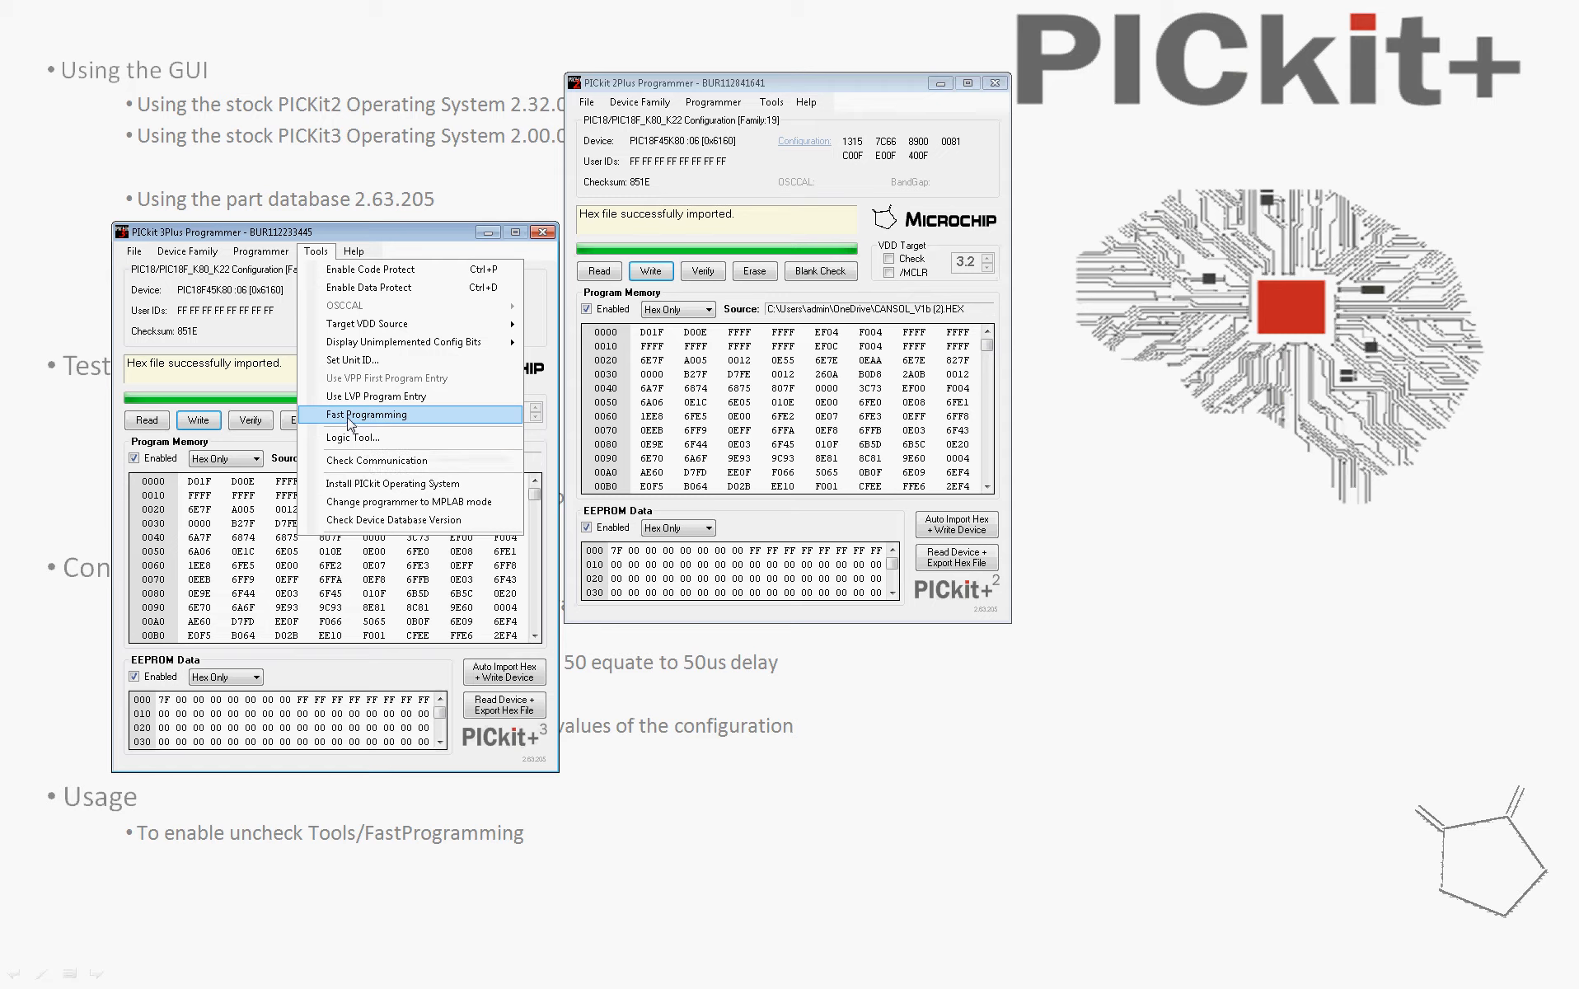
click(772, 103)
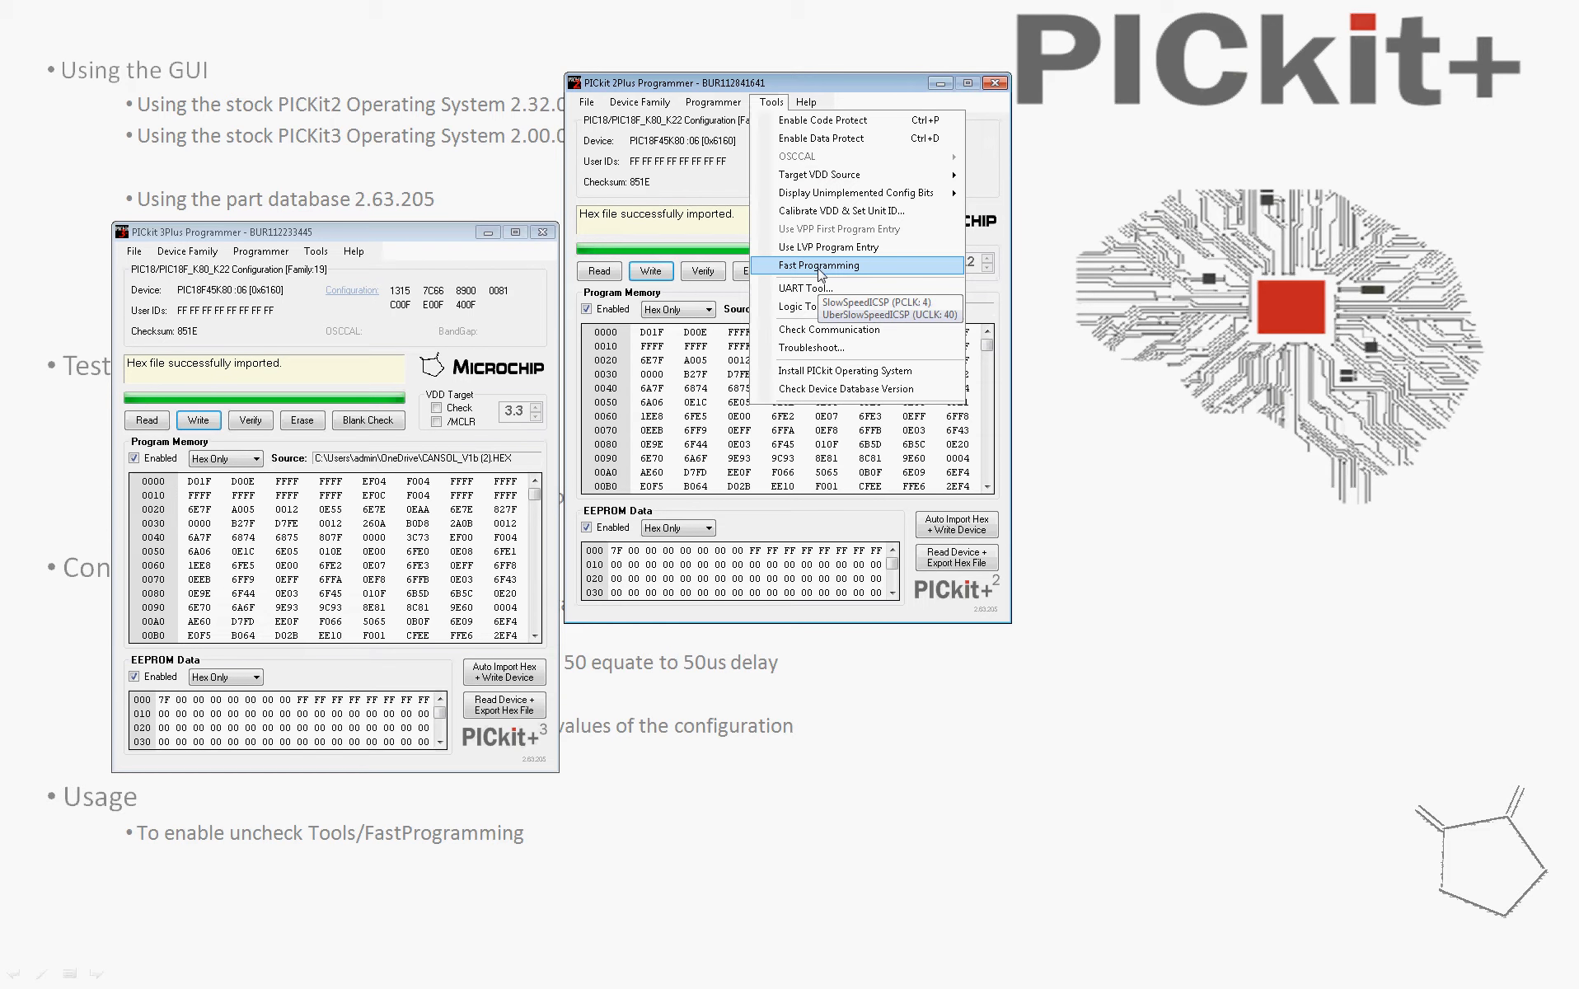
click(664, 274)
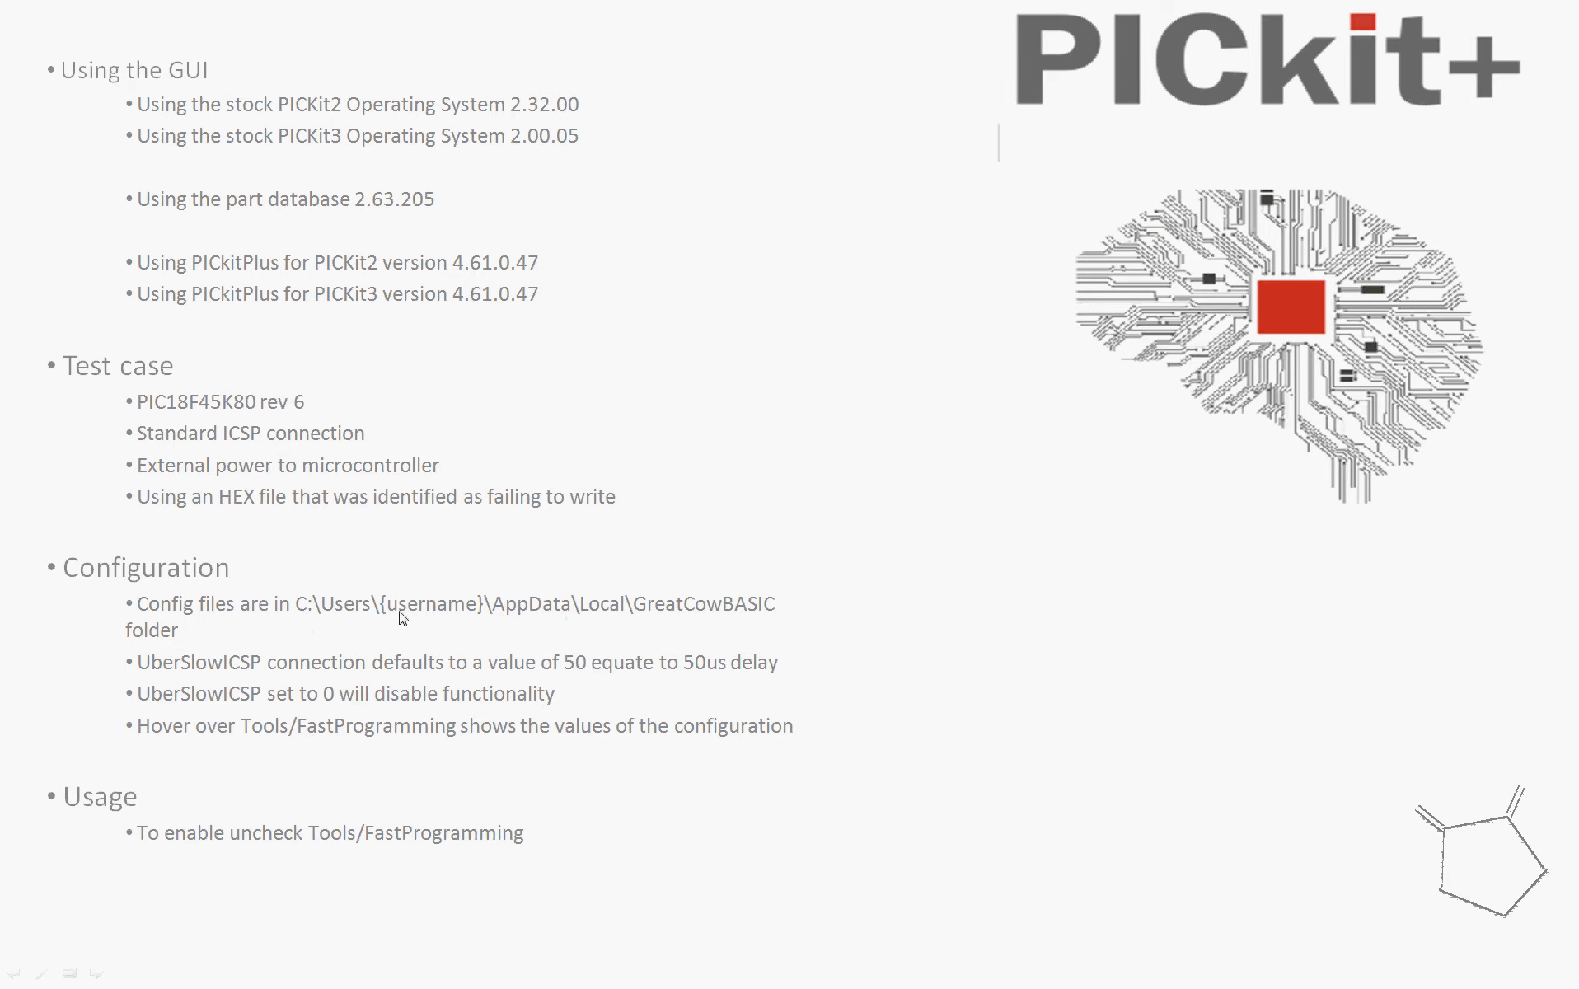
Step: Open PICkit2Plus.ini from the GreatCowBASIC folder in Notepad and place its window beside the configuration notes
key(alt+Tab)
drag(886, 708, 1035, 345)
click(1000, 448)
drag(740, 623, 980, 747)
double_click(1240, 449)
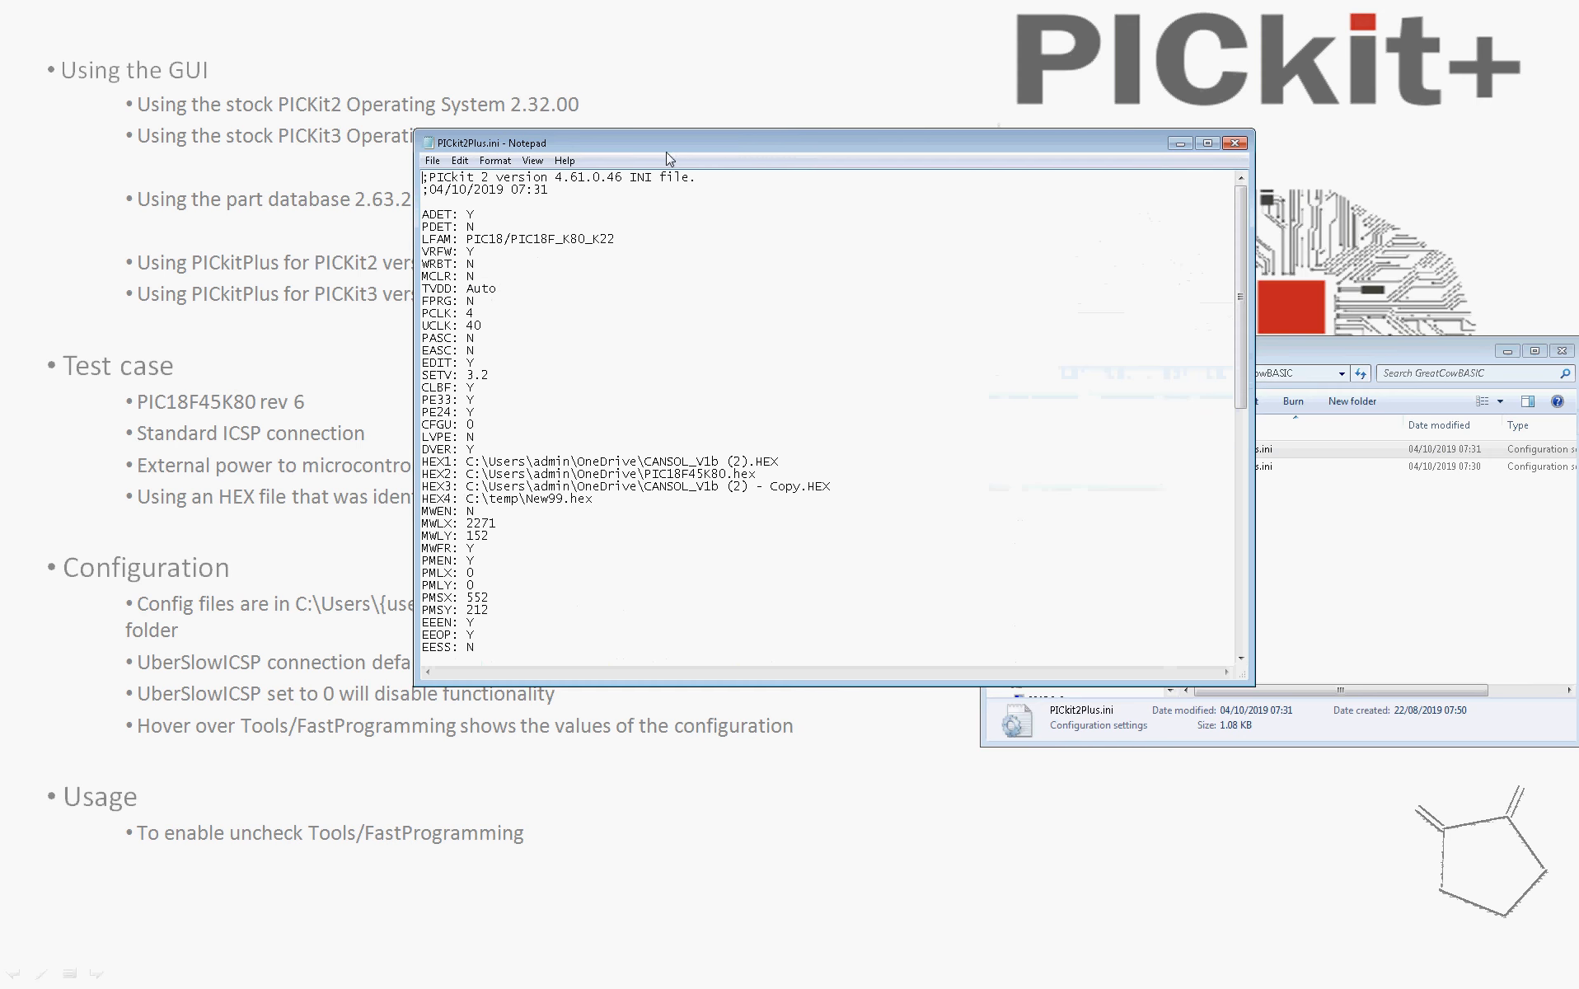
drag(666, 144, 1097, 323)
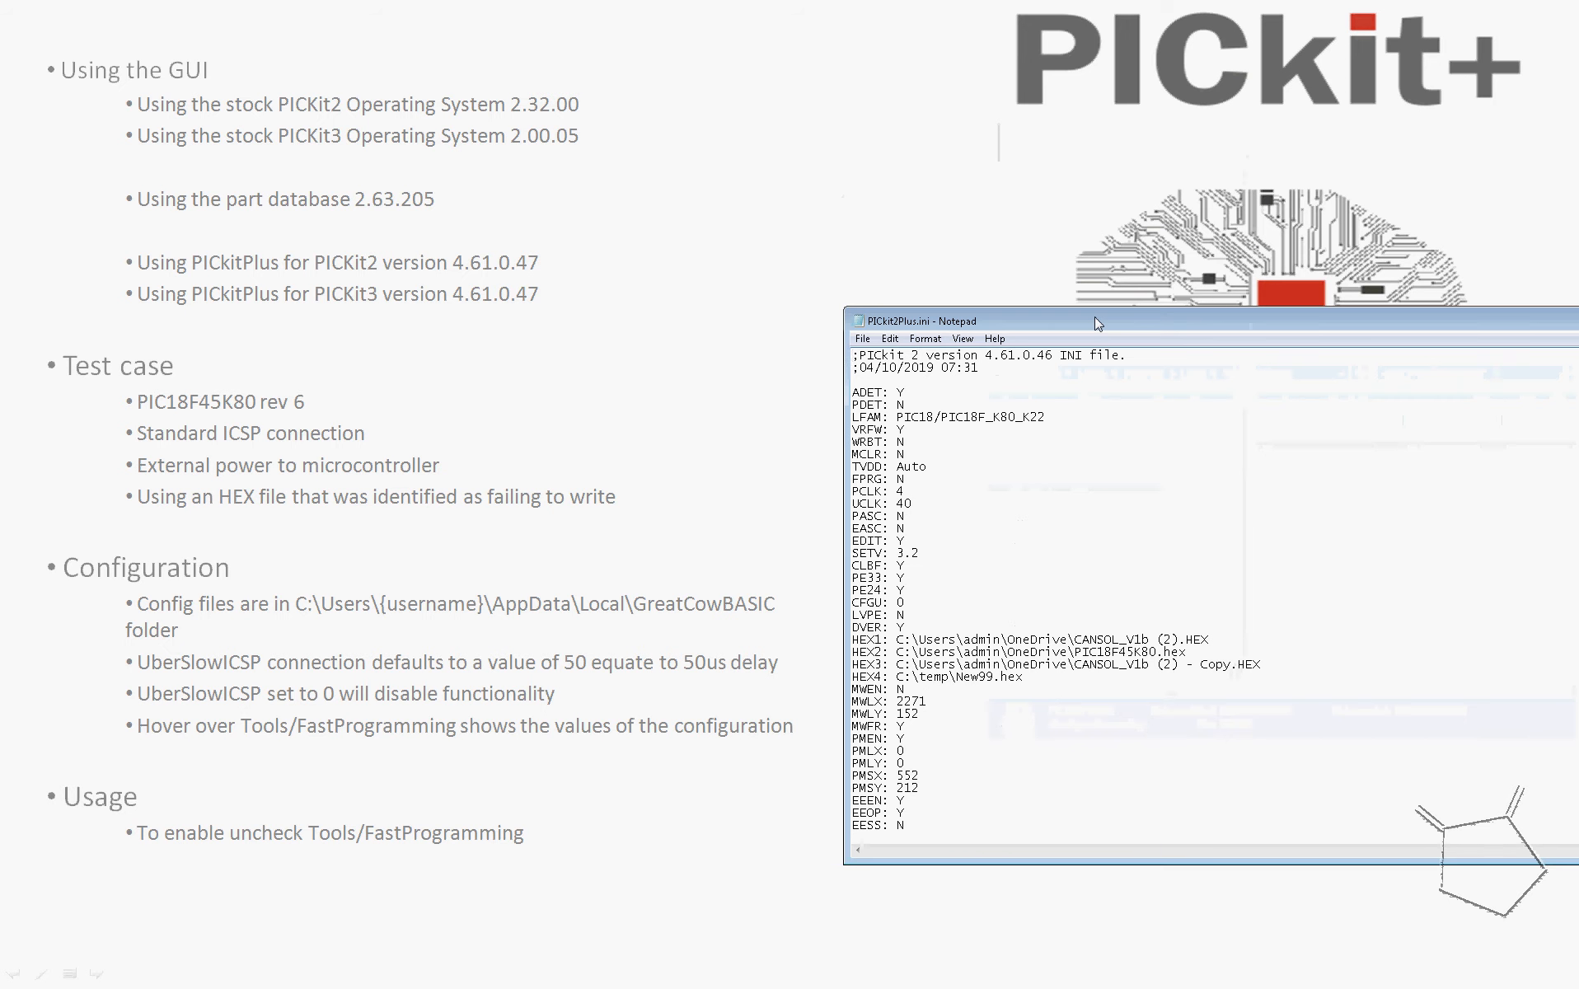
Step: Examine the version number in the header and the UCLK entry of PICkit2Plus.ini
drag(1044, 356, 1052, 356)
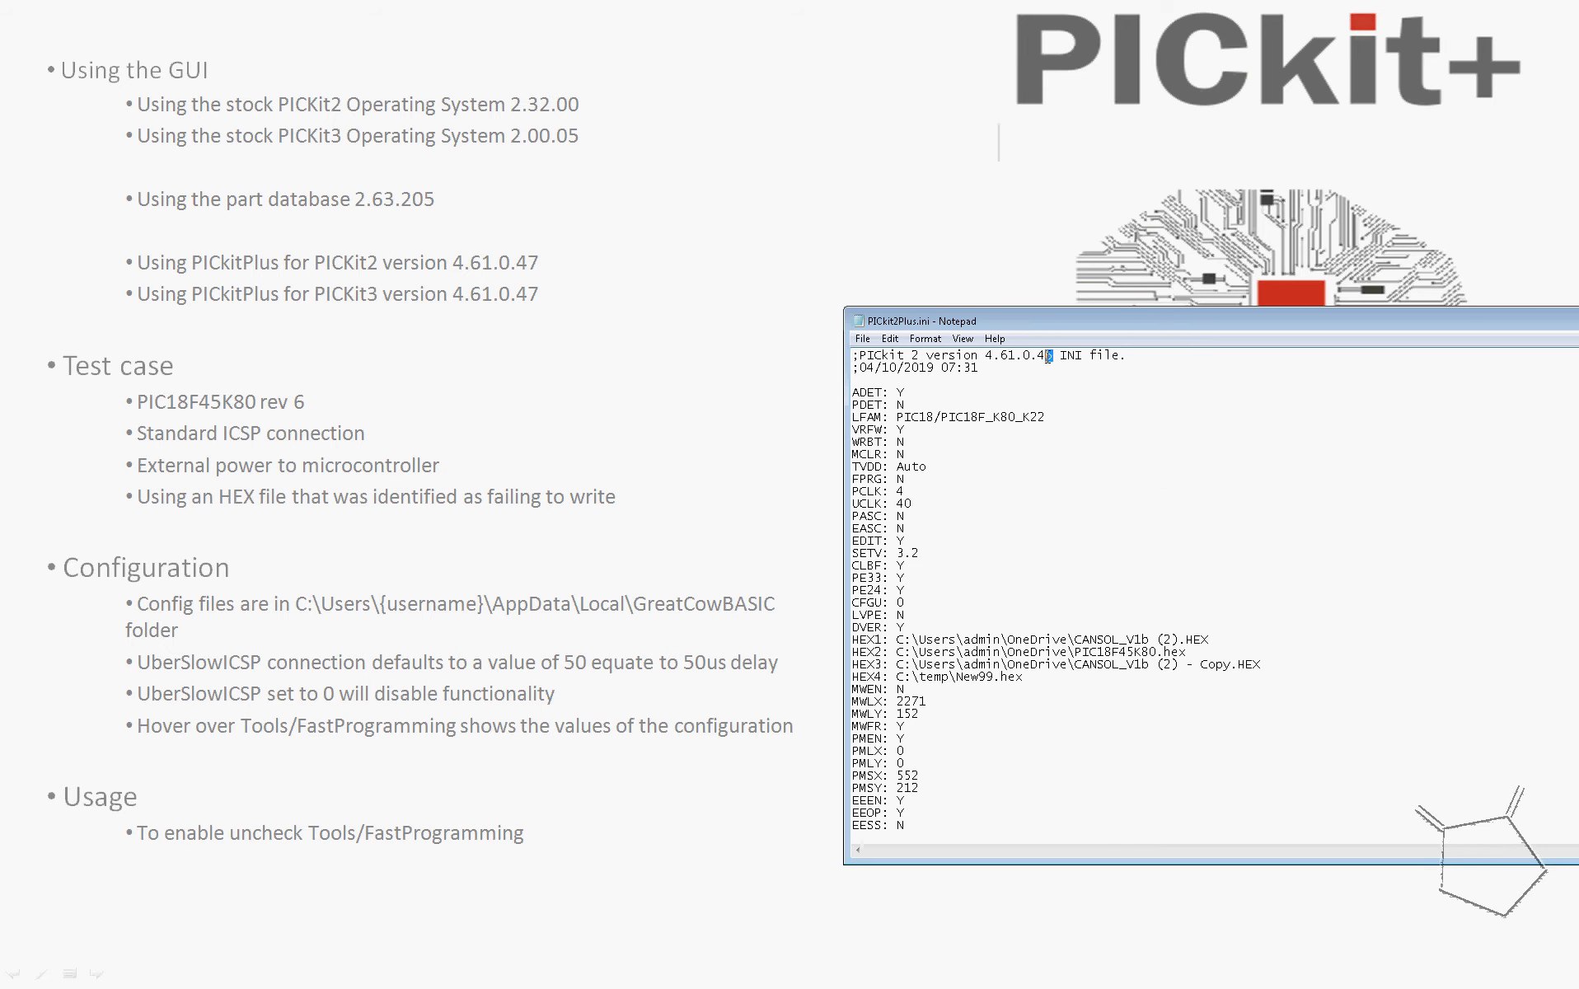
click(1052, 452)
drag(915, 502, 852, 503)
drag(931, 503, 852, 503)
key(Left)
Step: Switch back to the two PICkit programmer windows and check the Fast Programming option in each
key(alt+Tab)
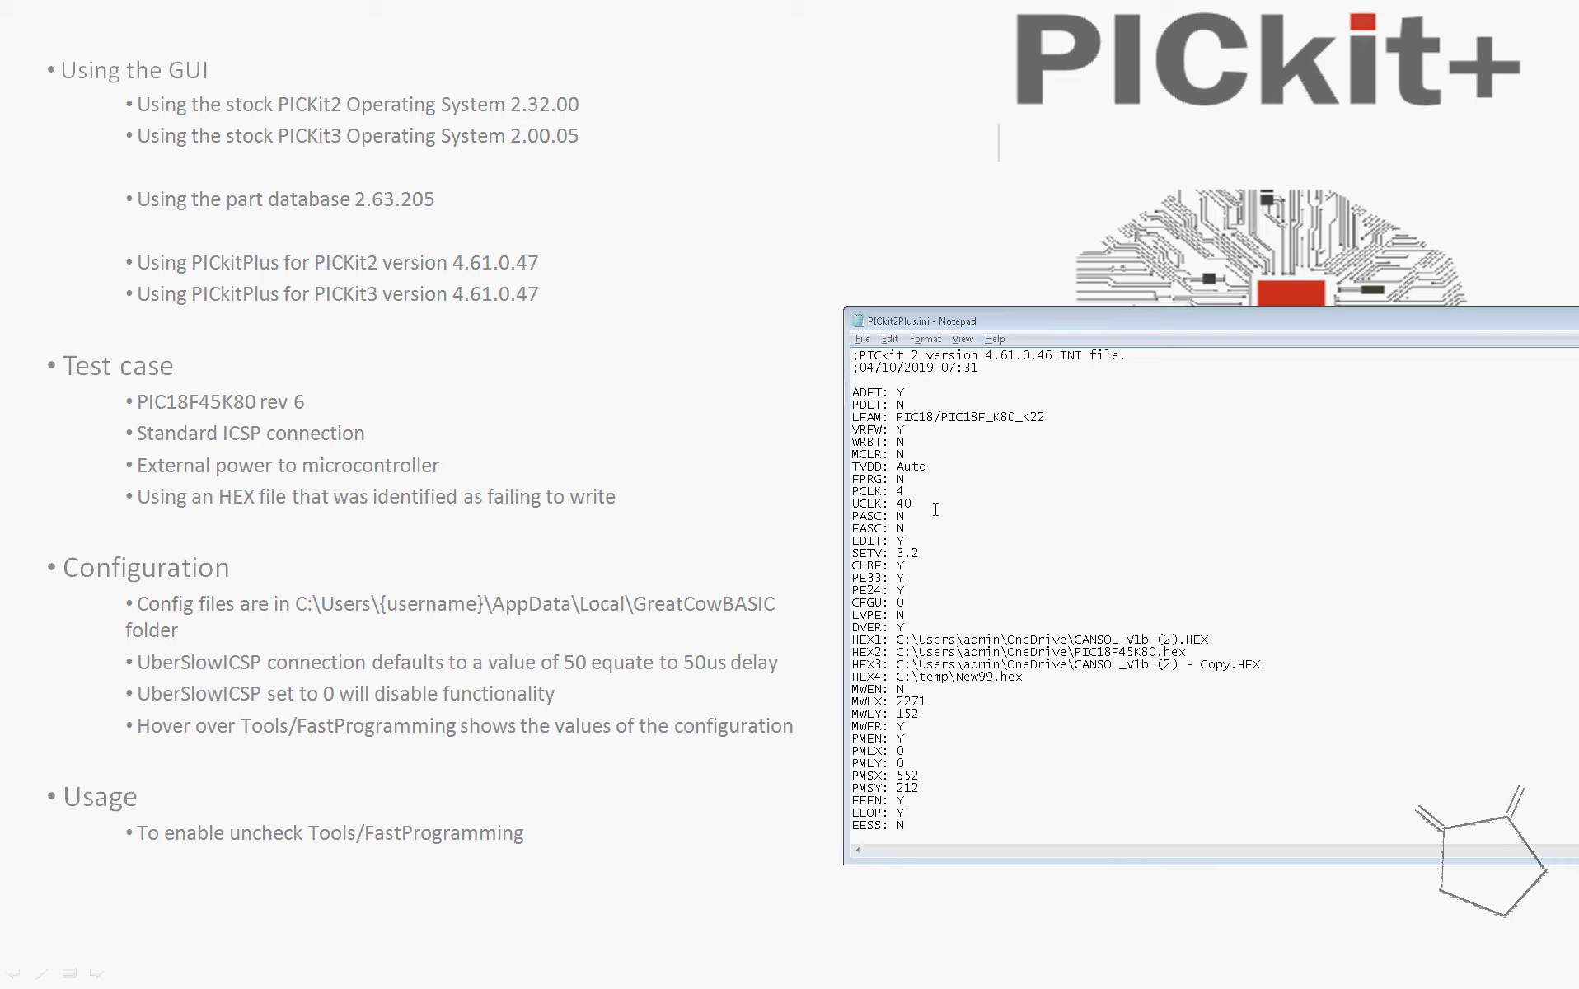
key(alt+Tab)
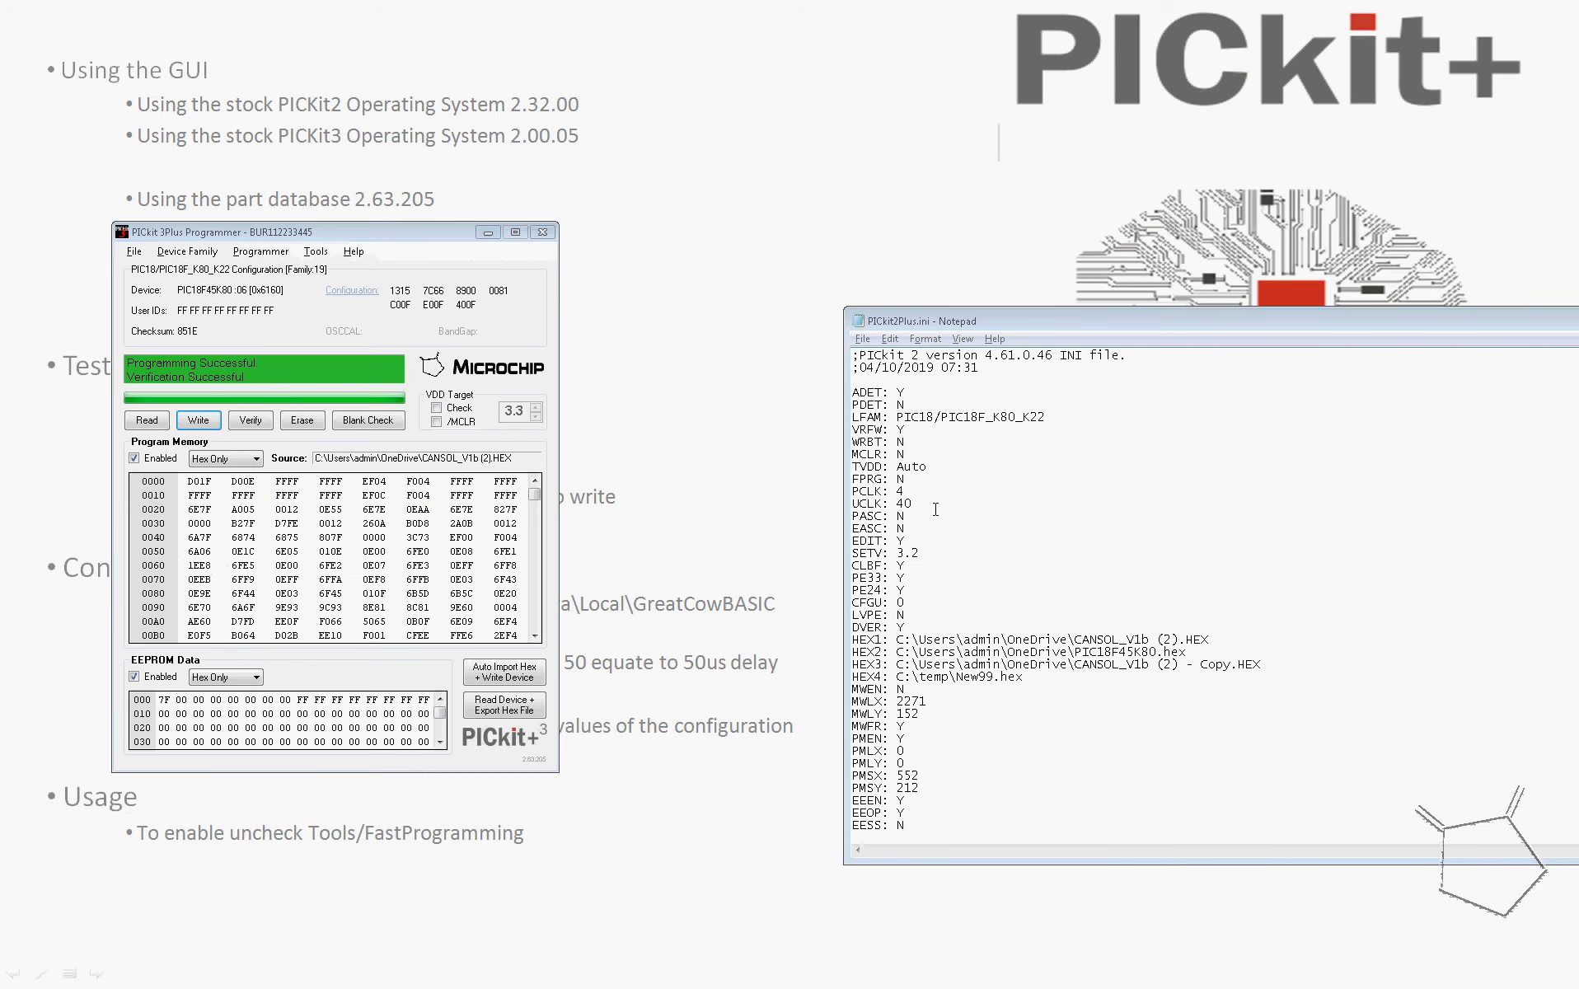
key(alt+Tab)
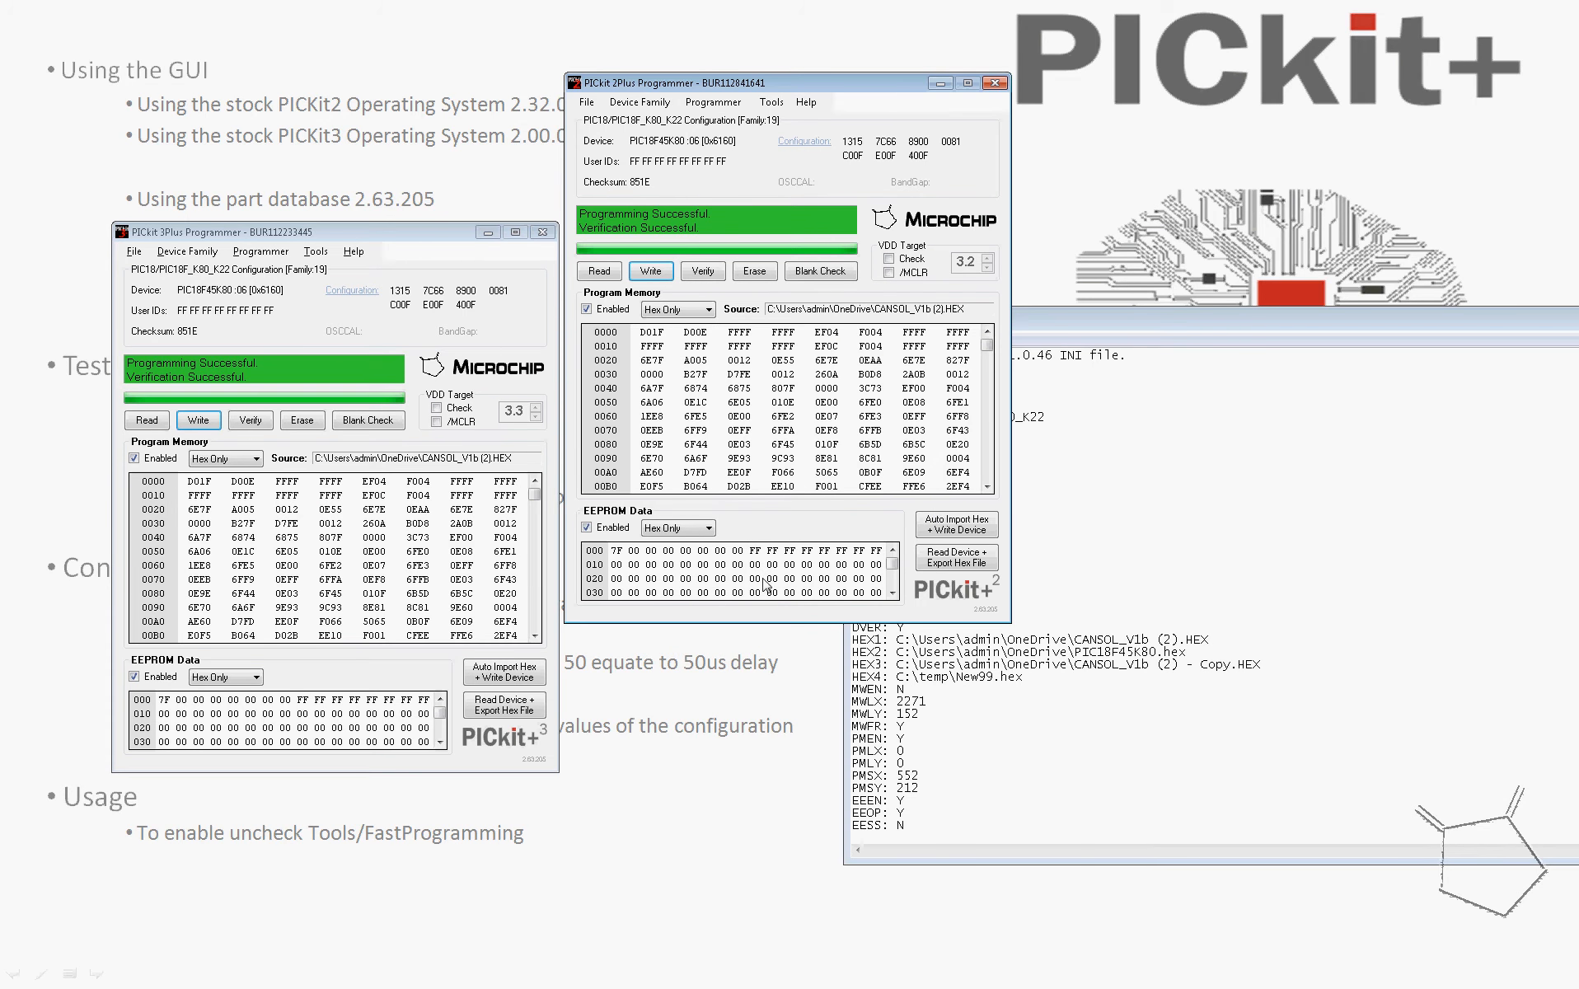
click(771, 102)
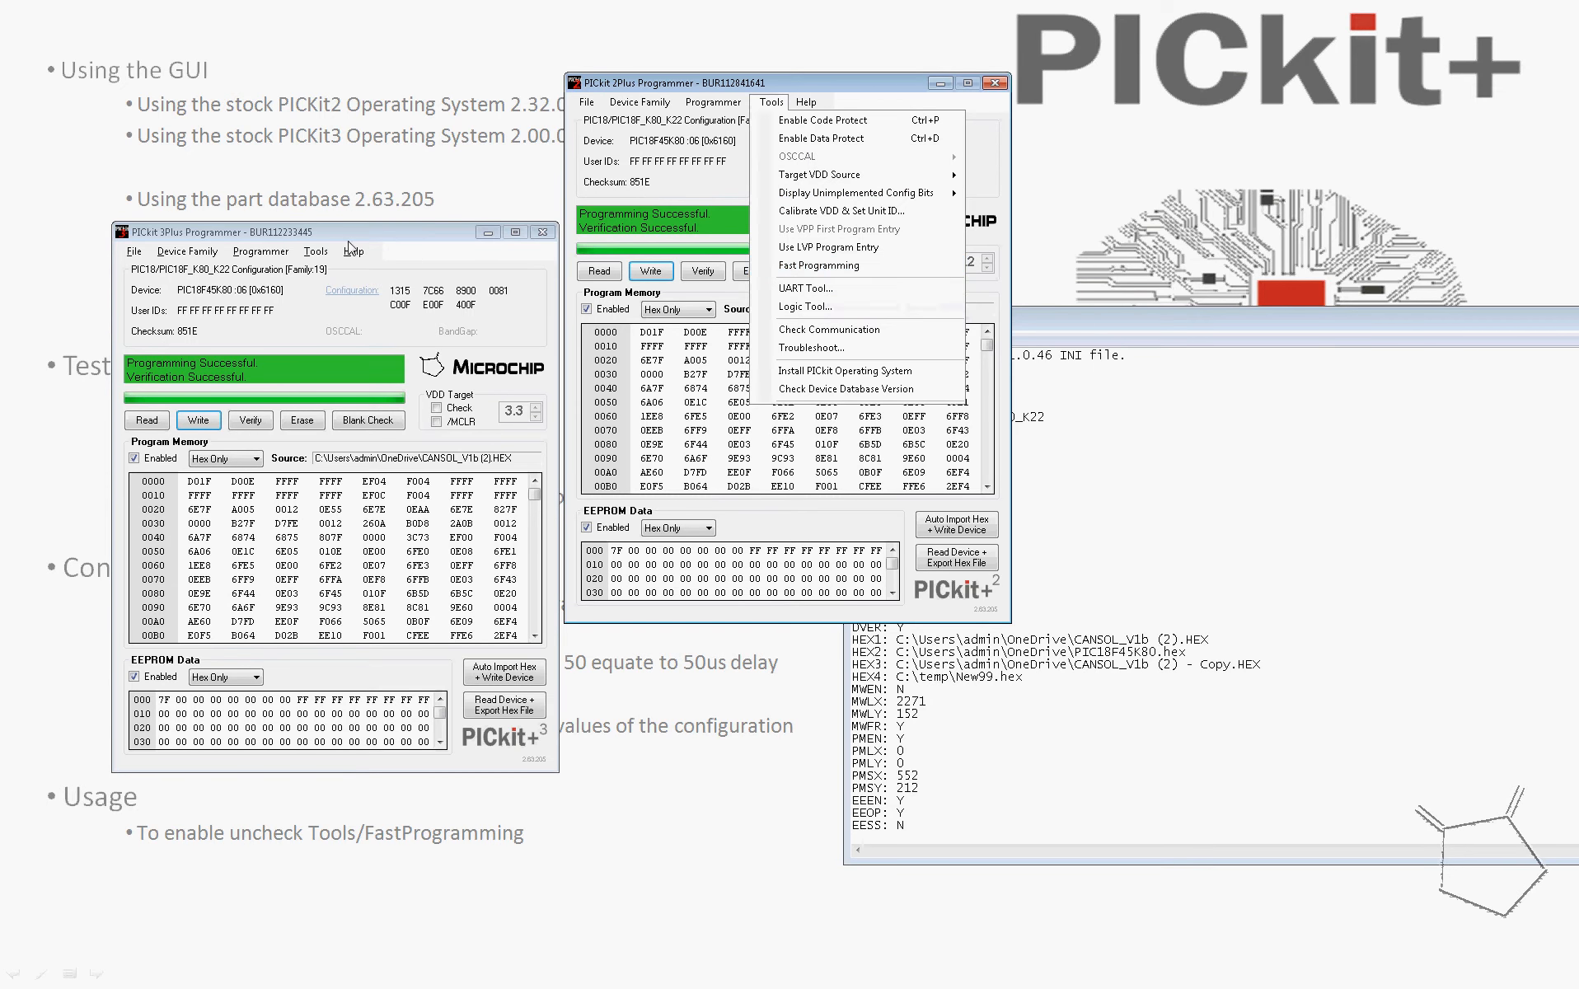
click(313, 251)
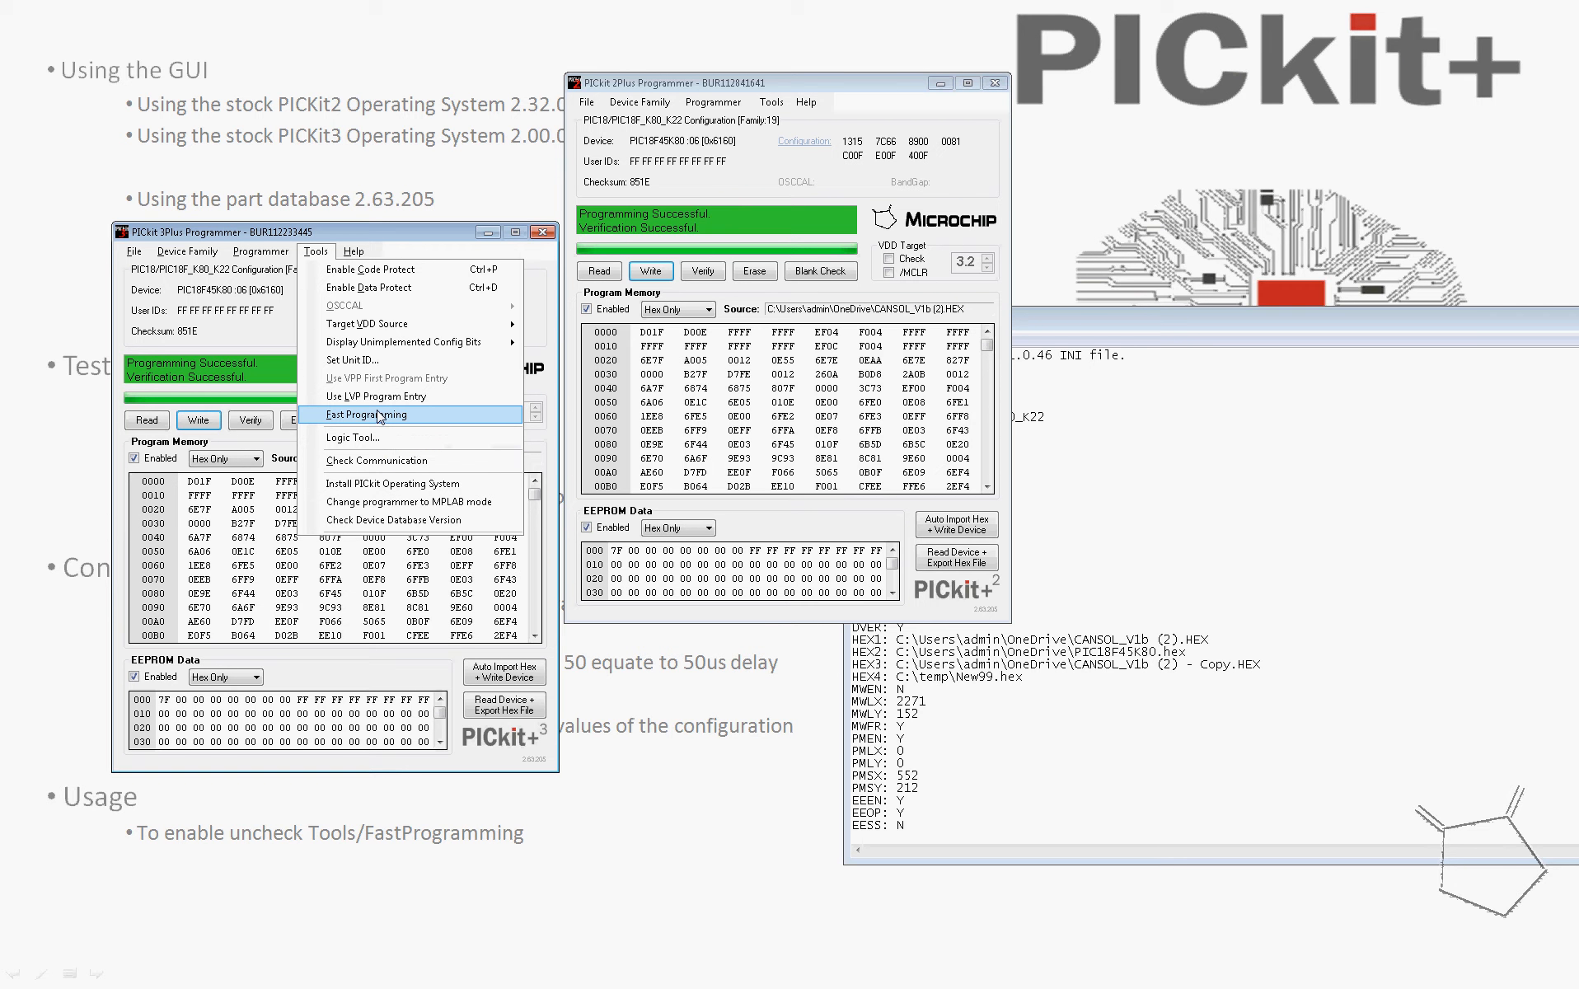
click(380, 415)
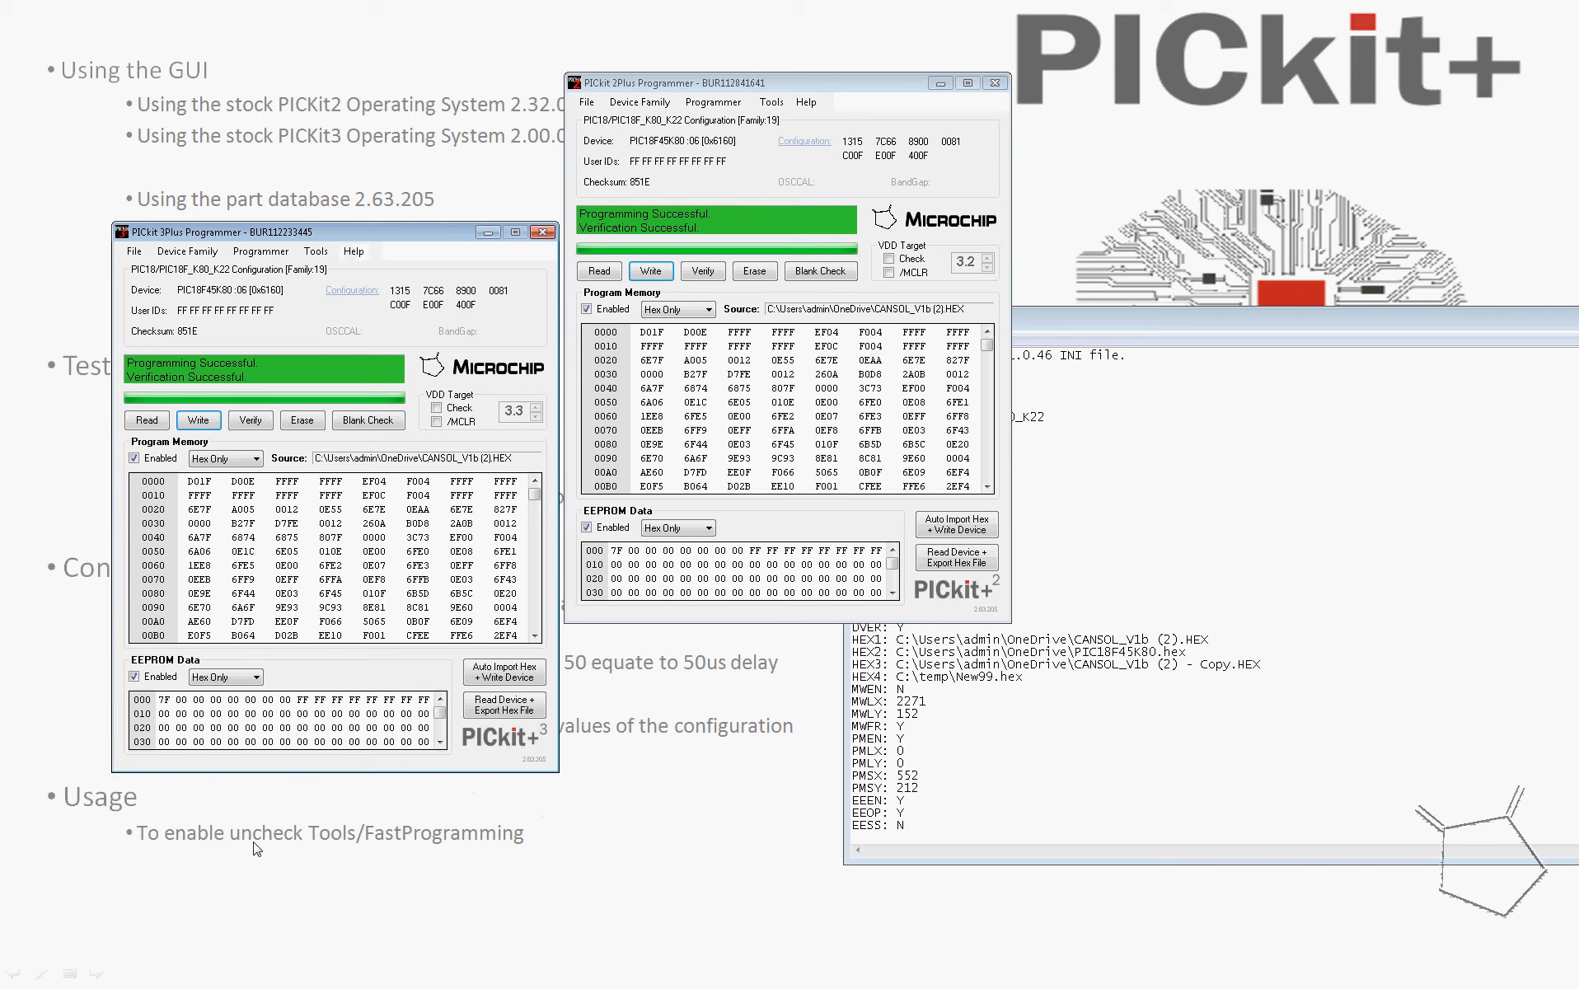
Step: Enable Fast Programming in PICkit 3Plus and try to write the hex data to the PIC18F45K80
click(312, 257)
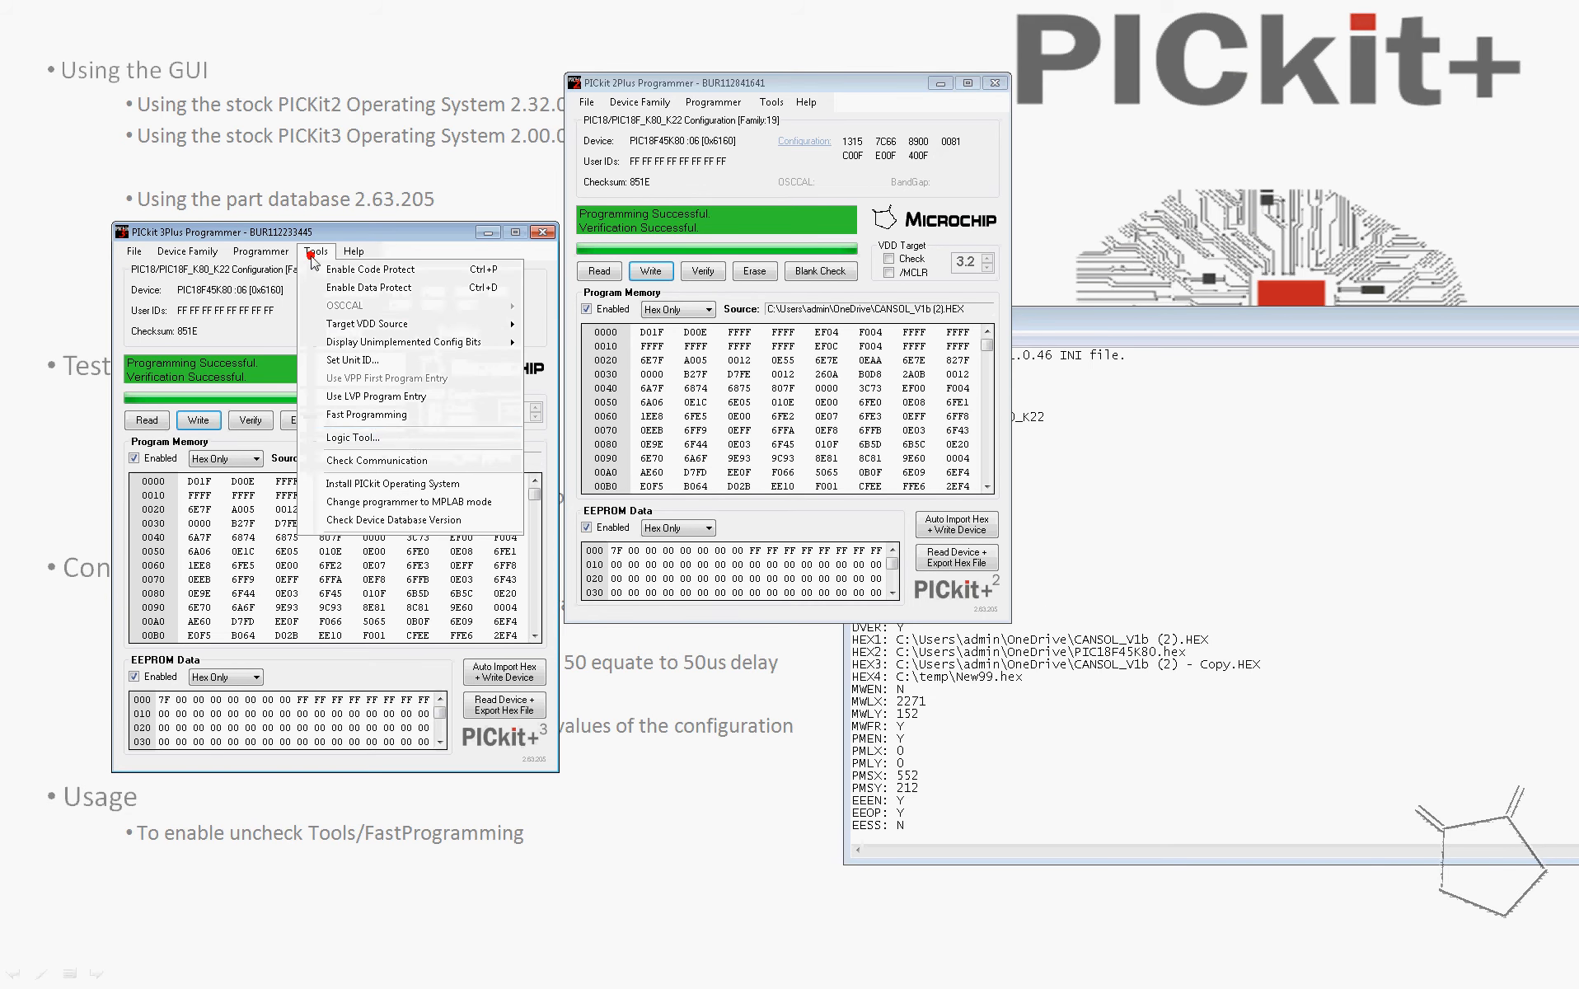
click(415, 419)
click(200, 421)
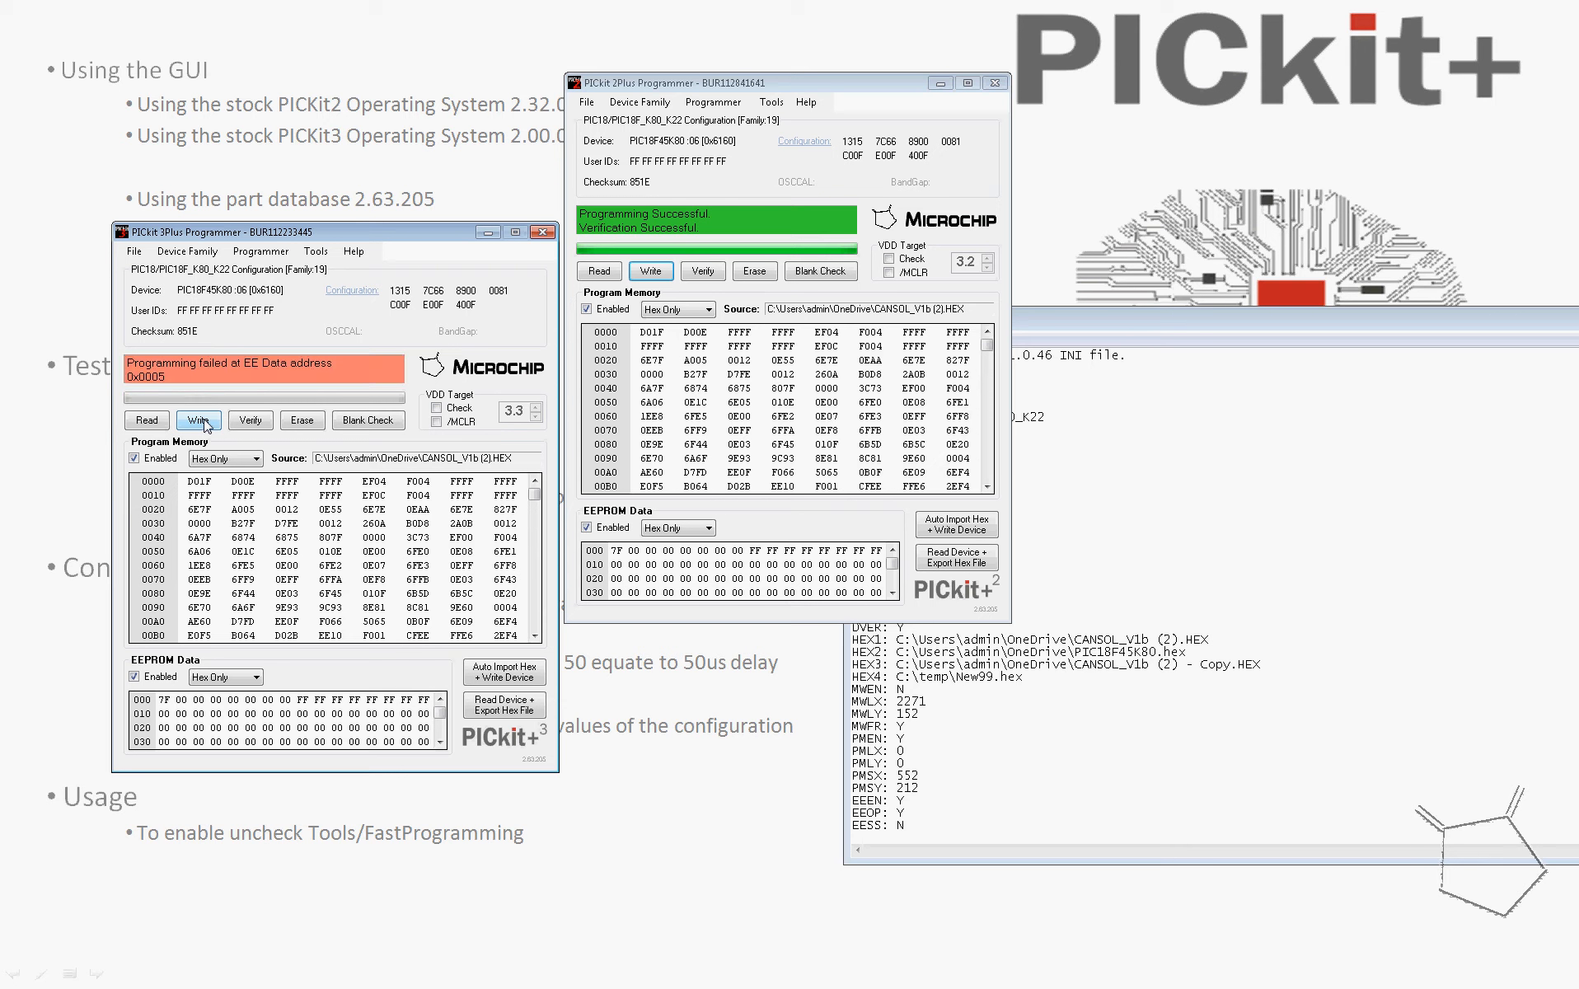
Step: Read the device back with PICkit 3Plus and inspect the first row of its EEPROM data
click(147, 419)
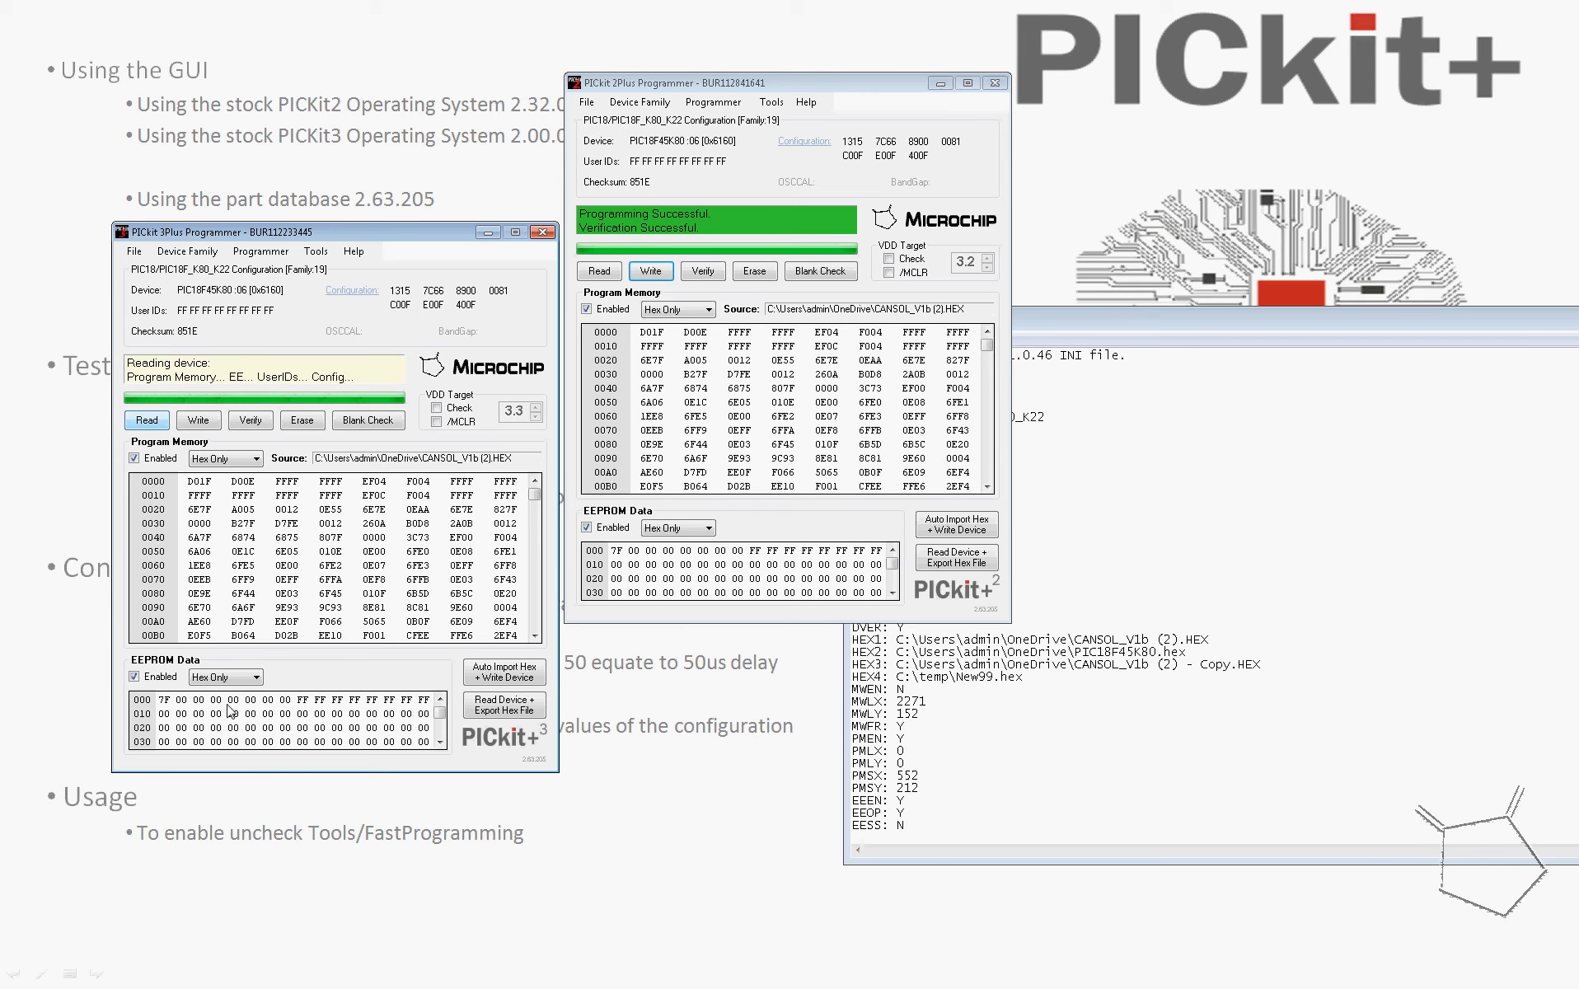
click(233, 699)
click(267, 699)
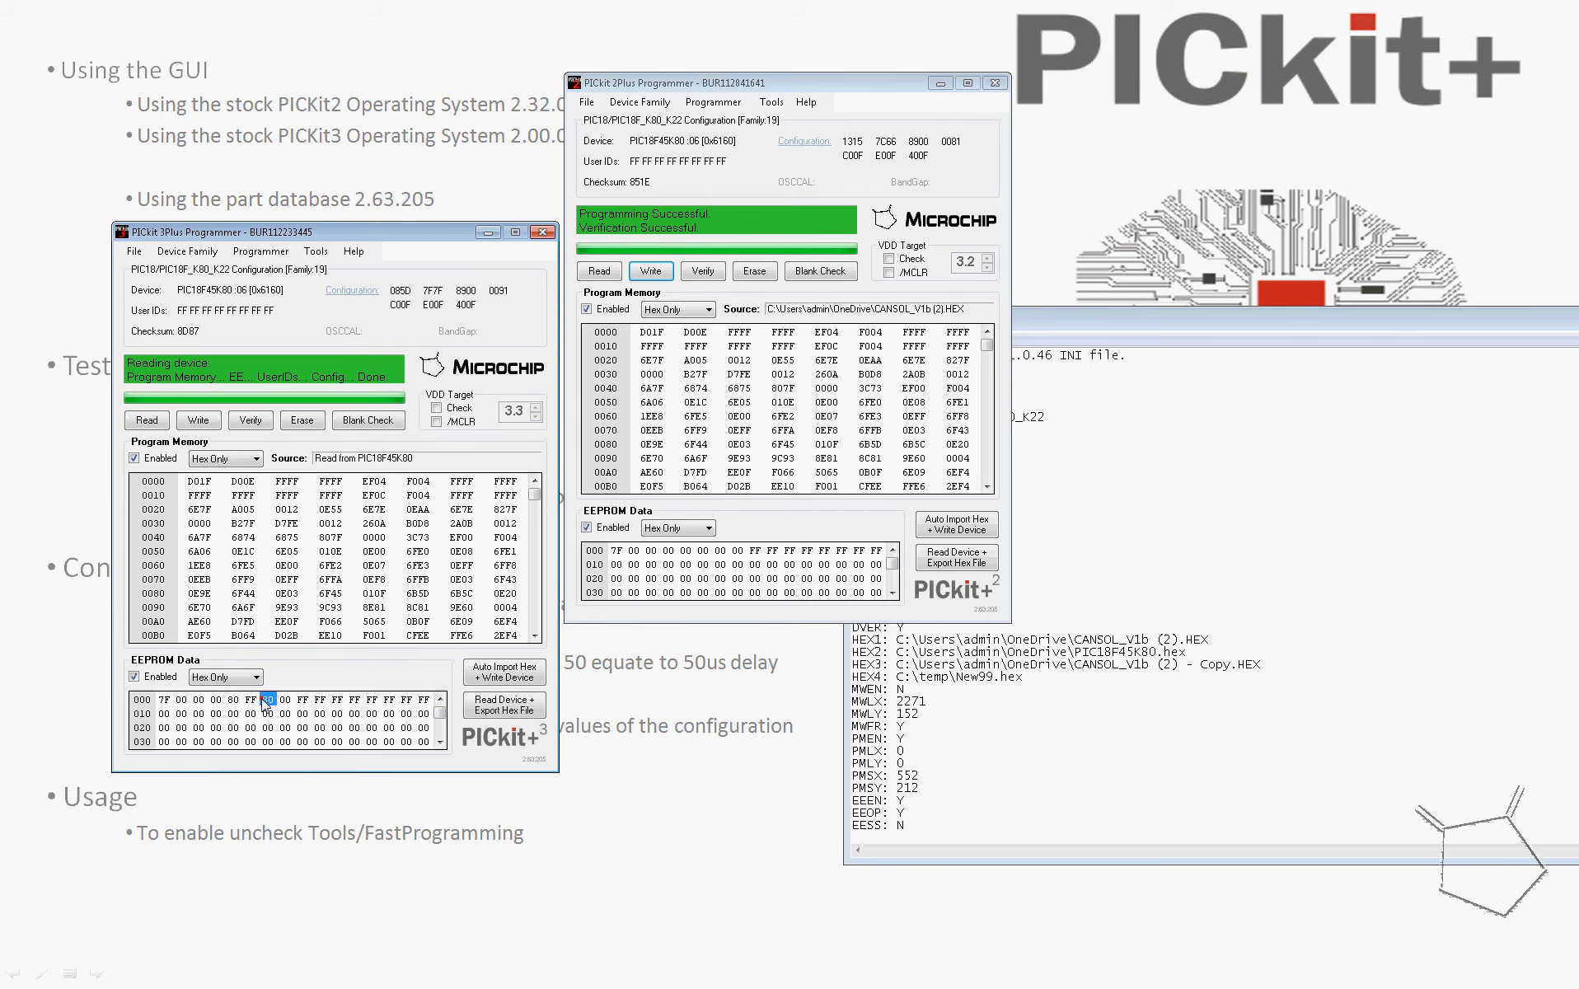
Step: Examine the program memory read from the device around addresses 3140 to 3460 in PICkit 3Plus
drag(534, 494, 533, 546)
click(462, 550)
click(340, 536)
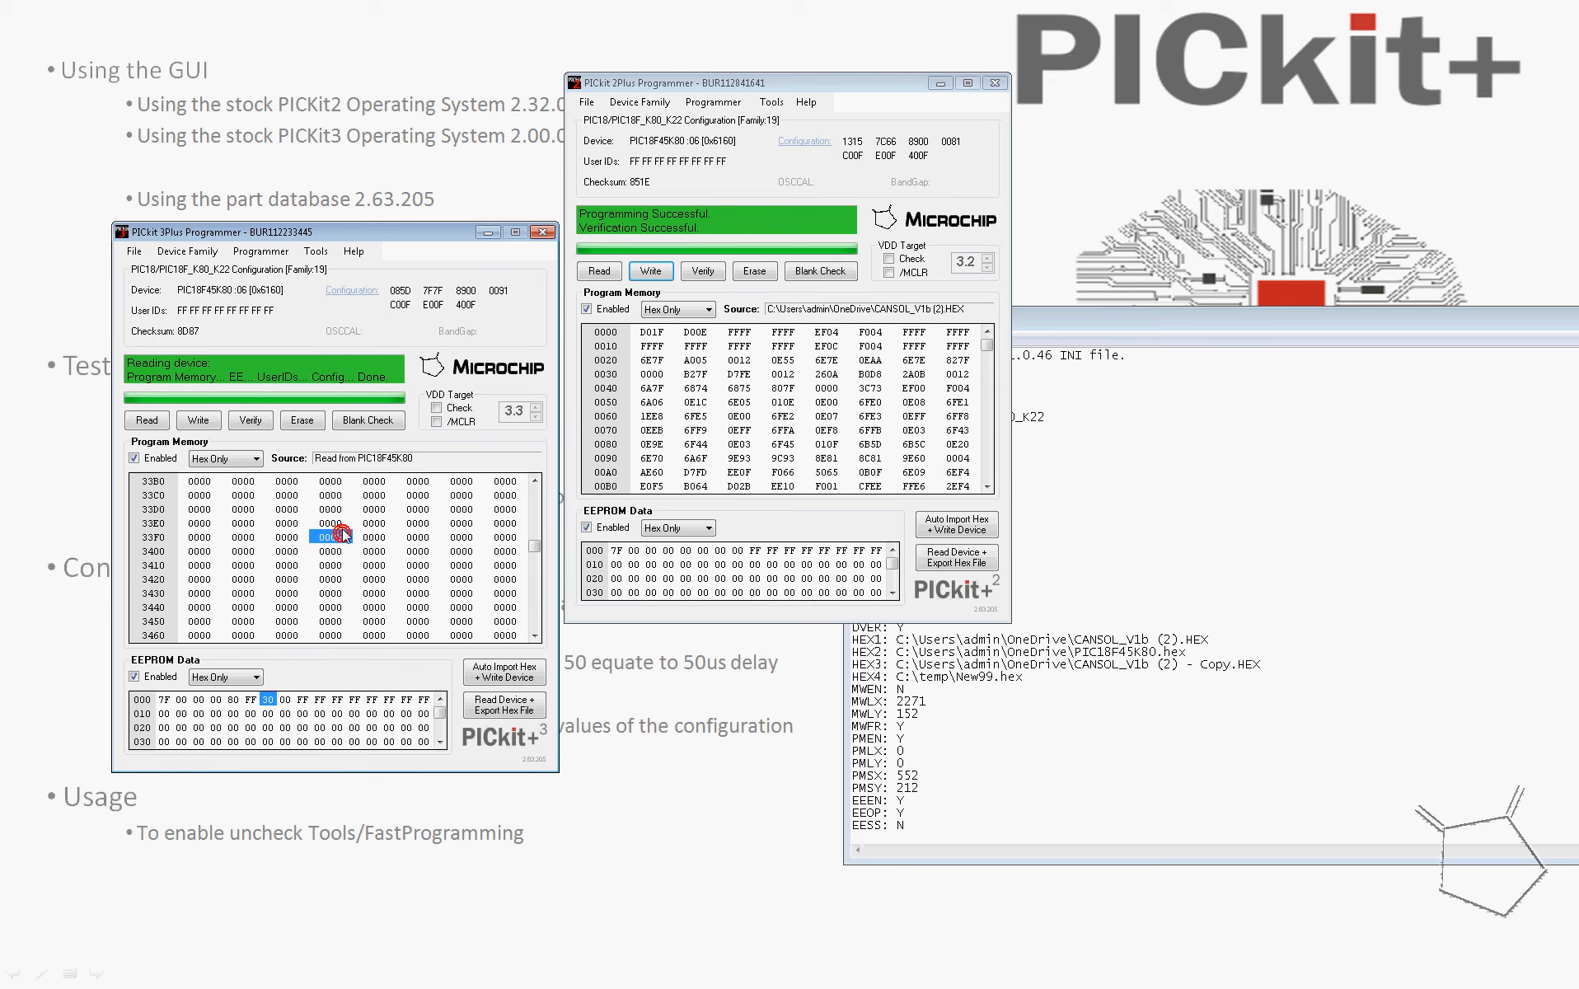
click(324, 566)
scroll(322, 566, up, 2)
scroll(322, 567, up, 1)
scroll(322, 567, up, 2)
scroll(322, 566, up, 1)
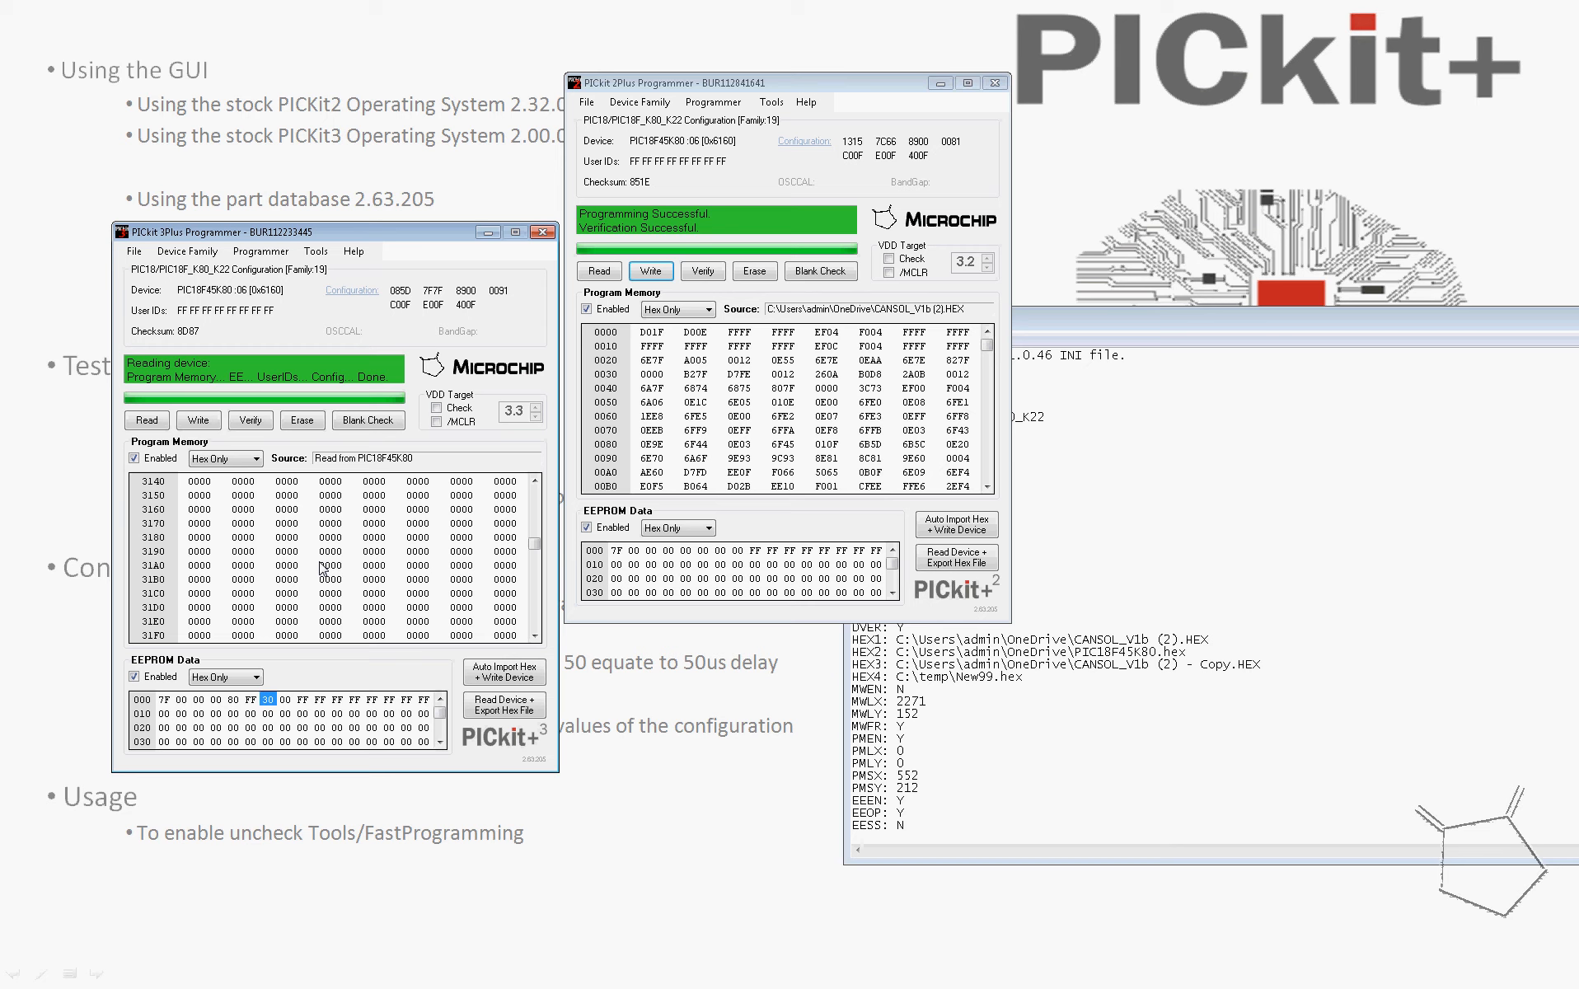
Step: Import the recent file CANSOL_V1b (2).HEX into PICkit 3Plus again
click(134, 252)
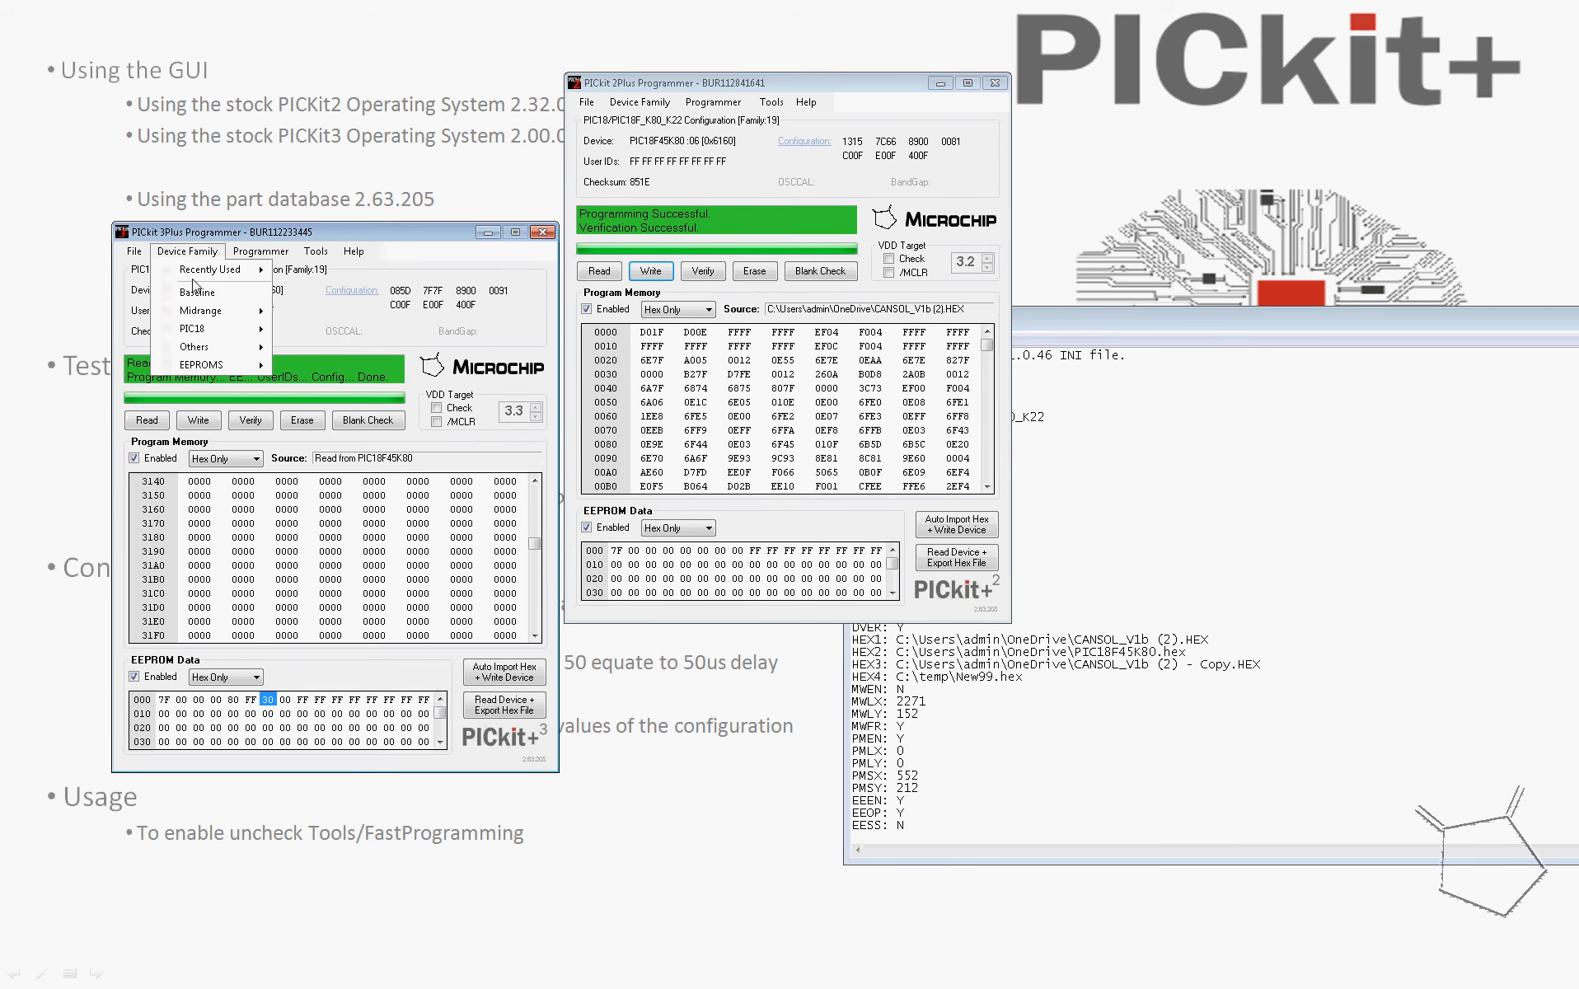
click(134, 252)
click(130, 253)
click(129, 252)
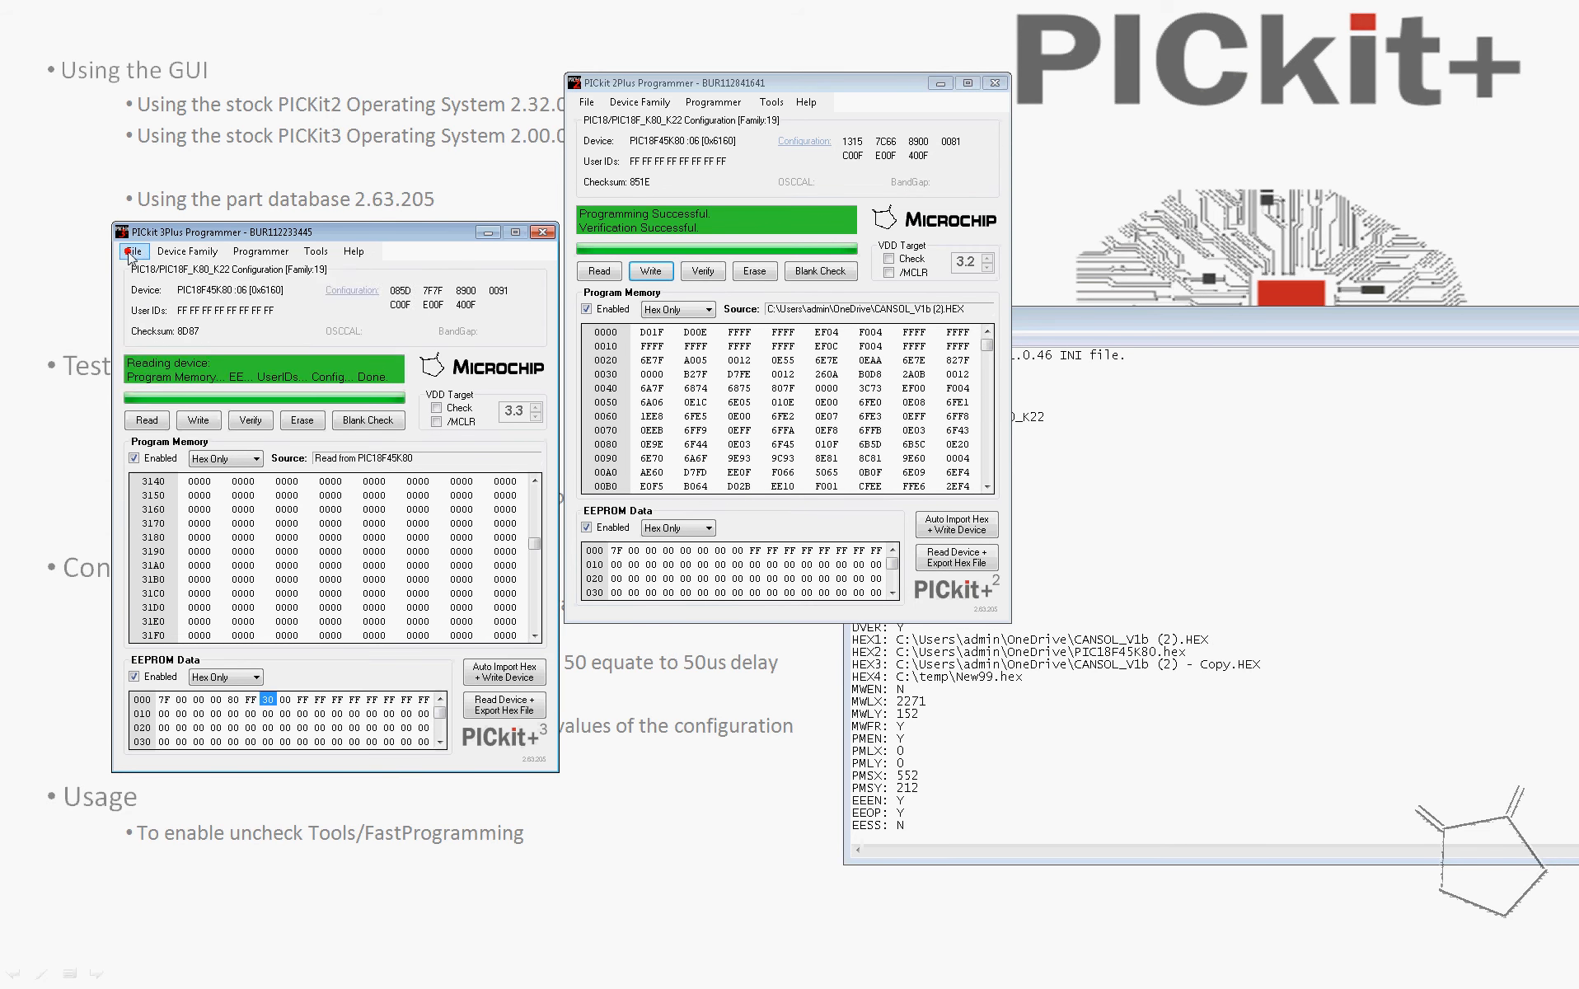
click(132, 252)
click(202, 312)
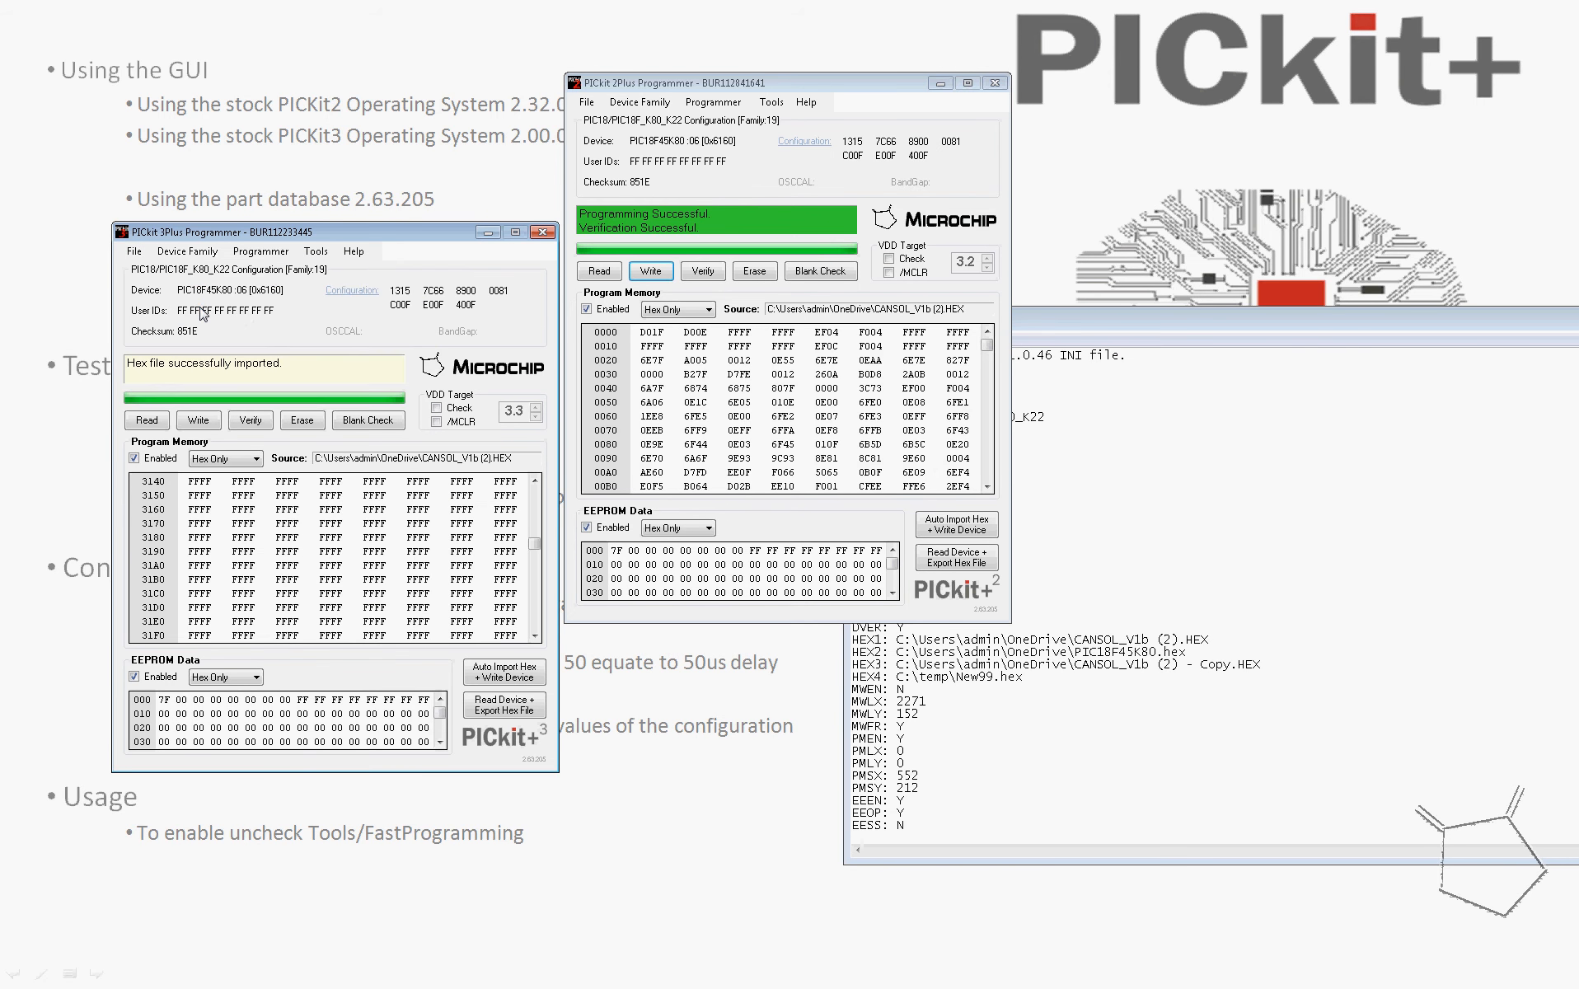
Step: Turn off Fast Programming in PICkit 3Plus and write the imported hex data to the device
click(312, 254)
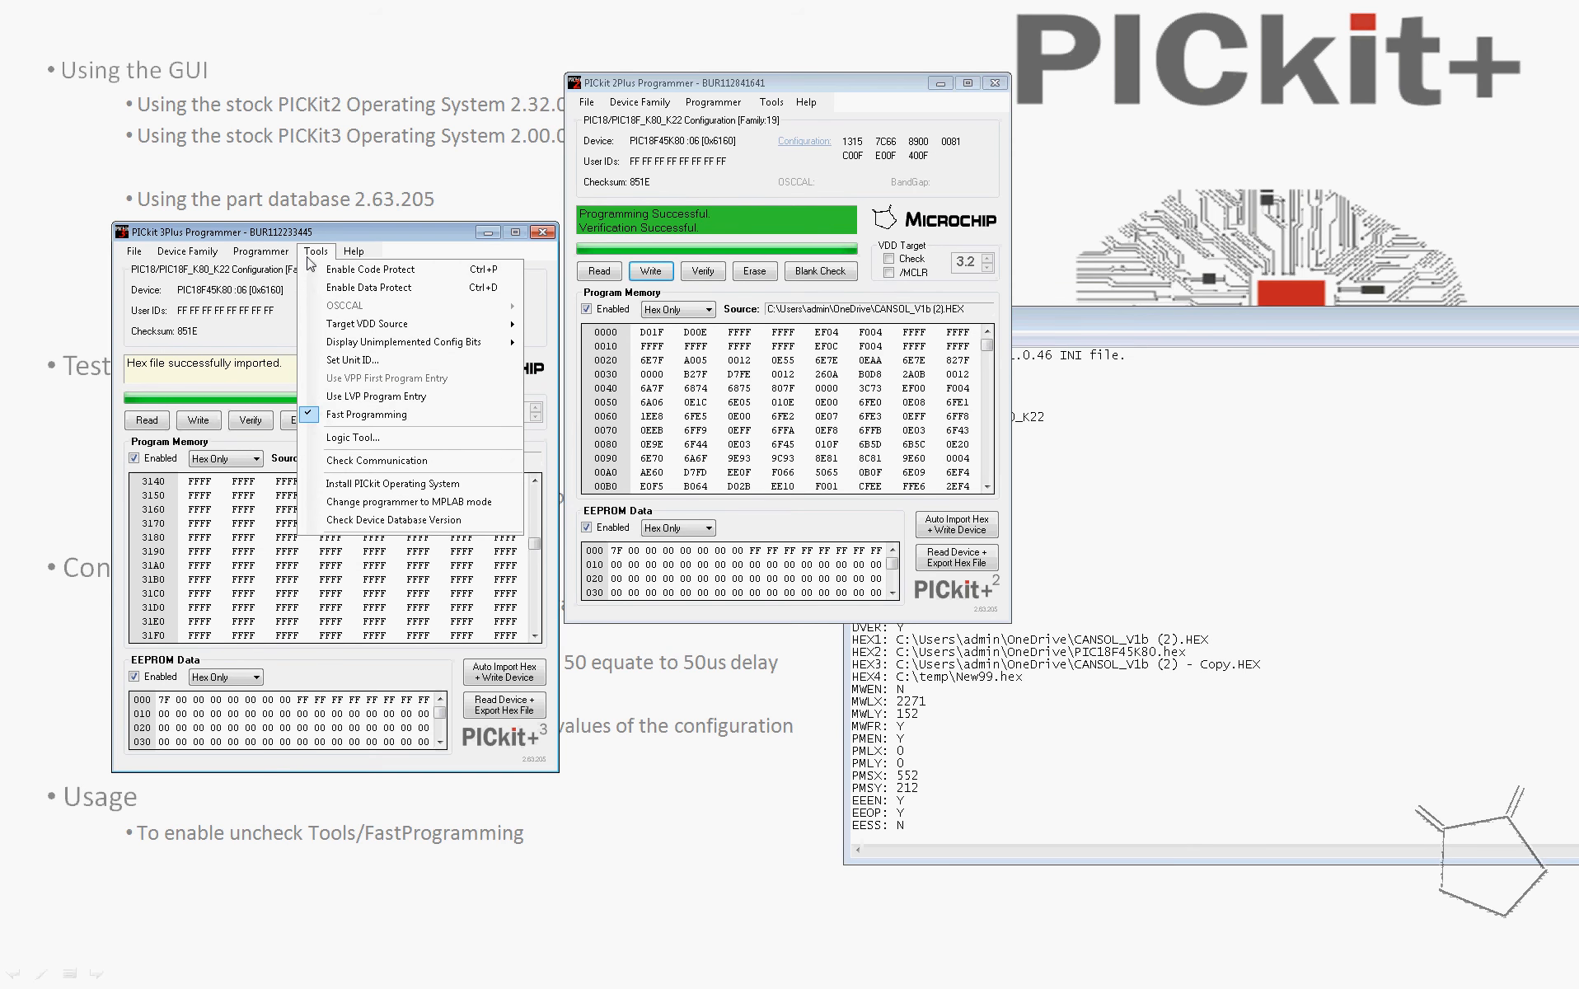
click(313, 415)
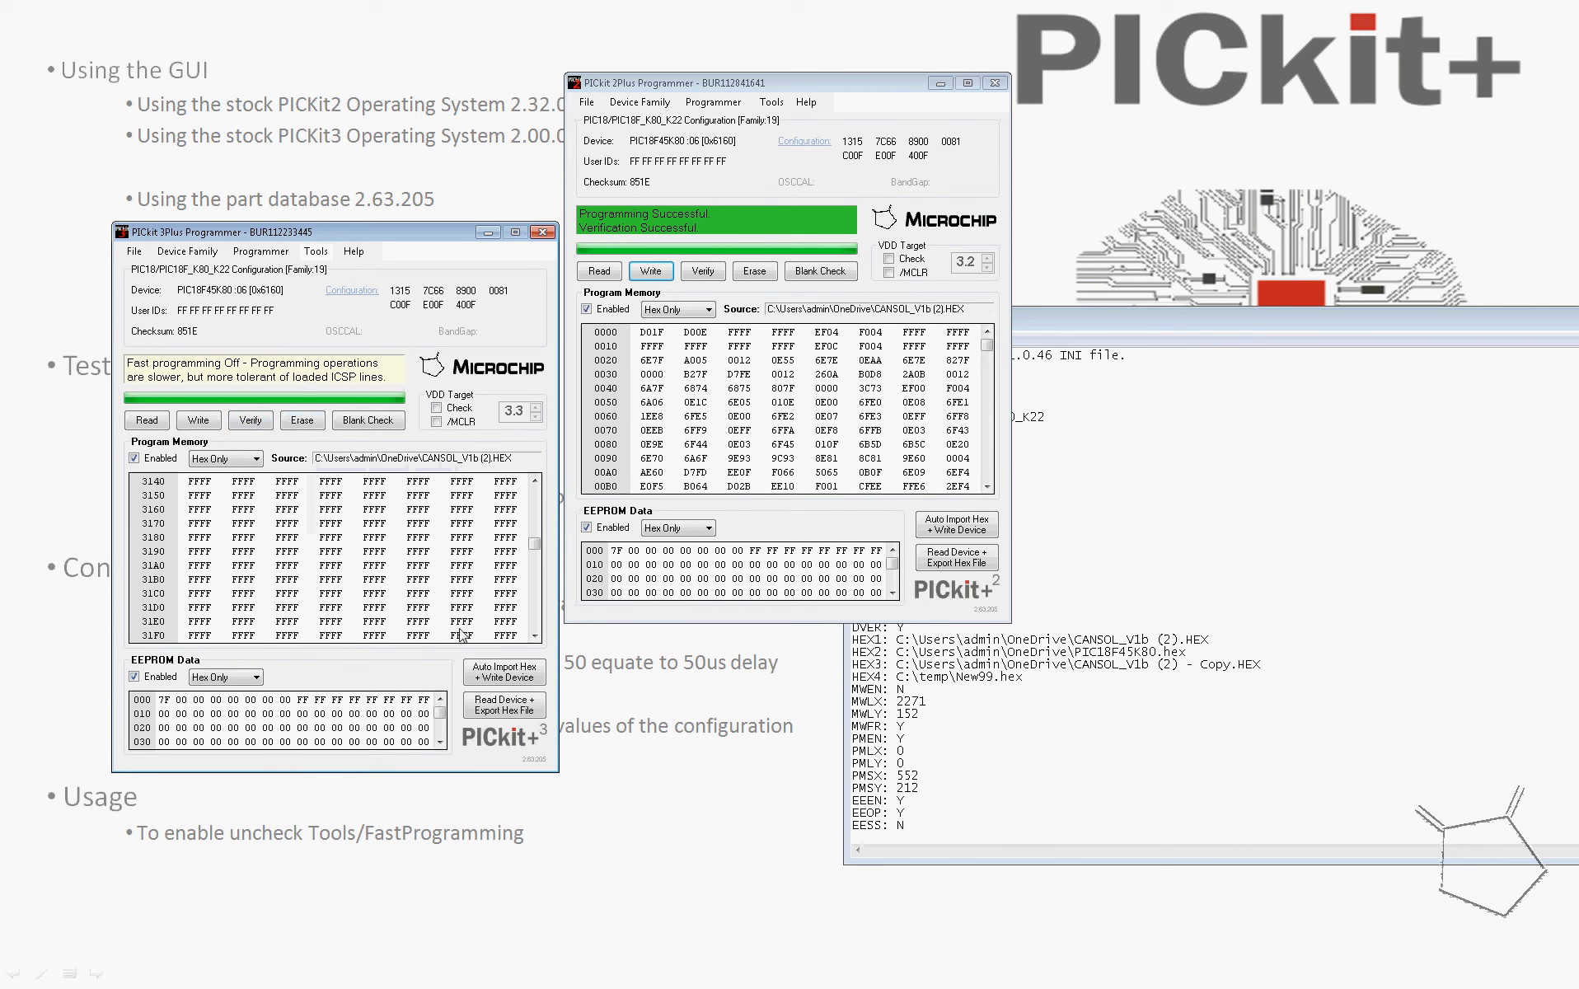
drag(534, 544, 533, 493)
click(197, 421)
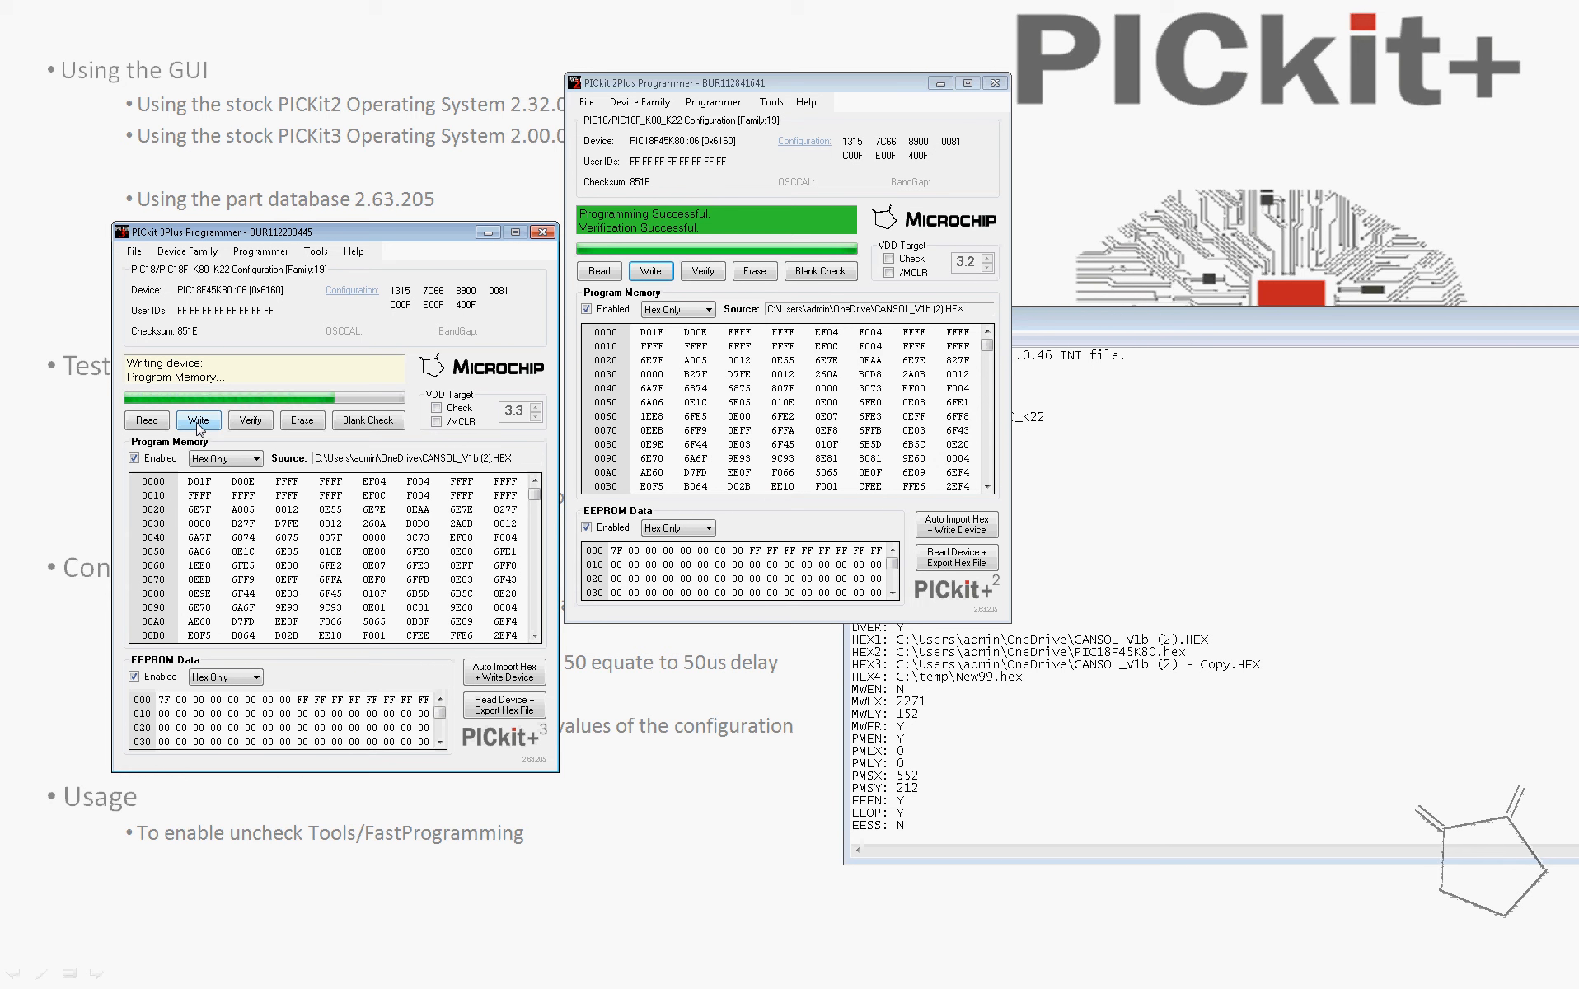
Step: Bring PICkit2Plus.ini forward at its UCLK entry and close the PICkit 2Plus programmer
click(1120, 457)
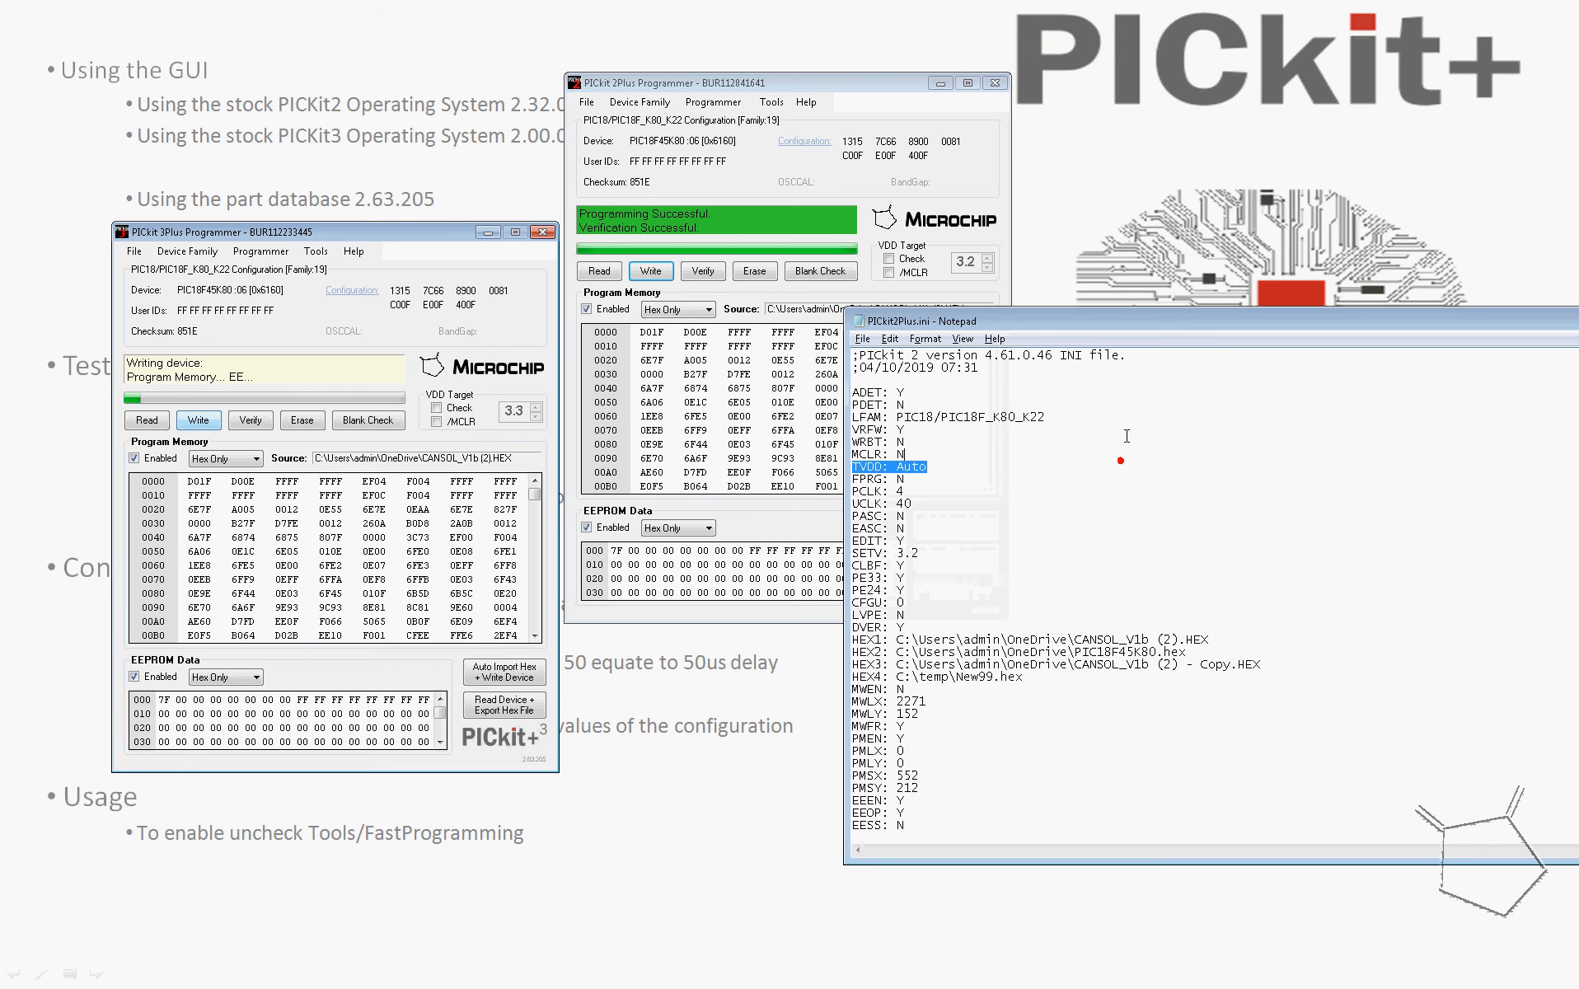
click(920, 467)
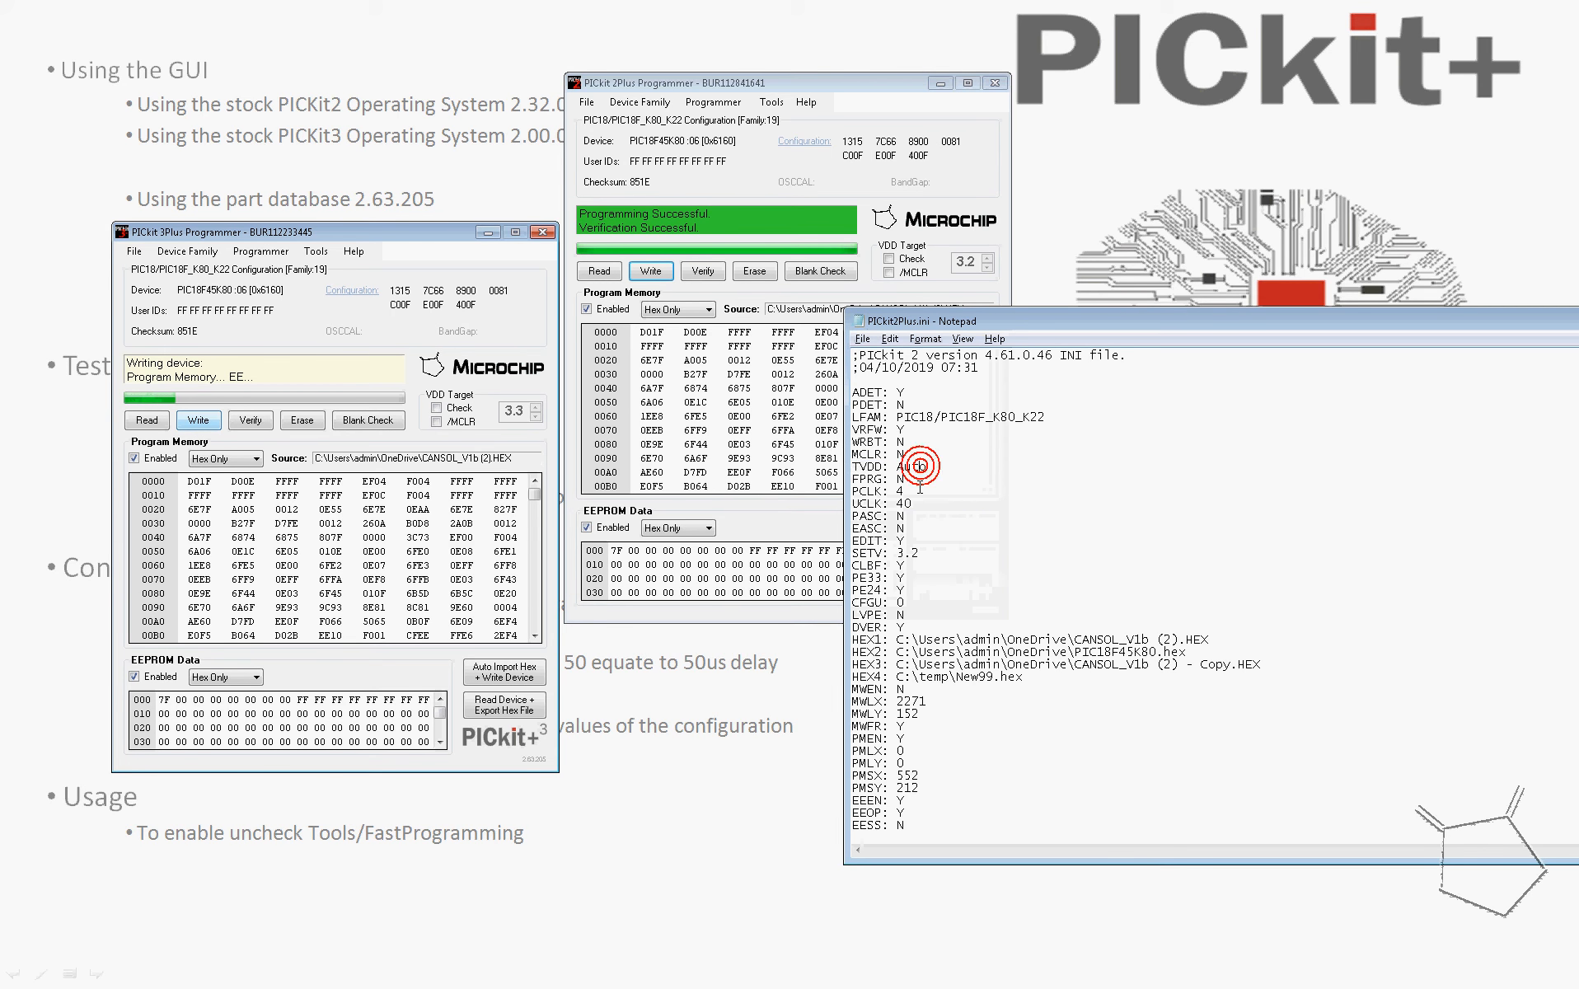
click(995, 85)
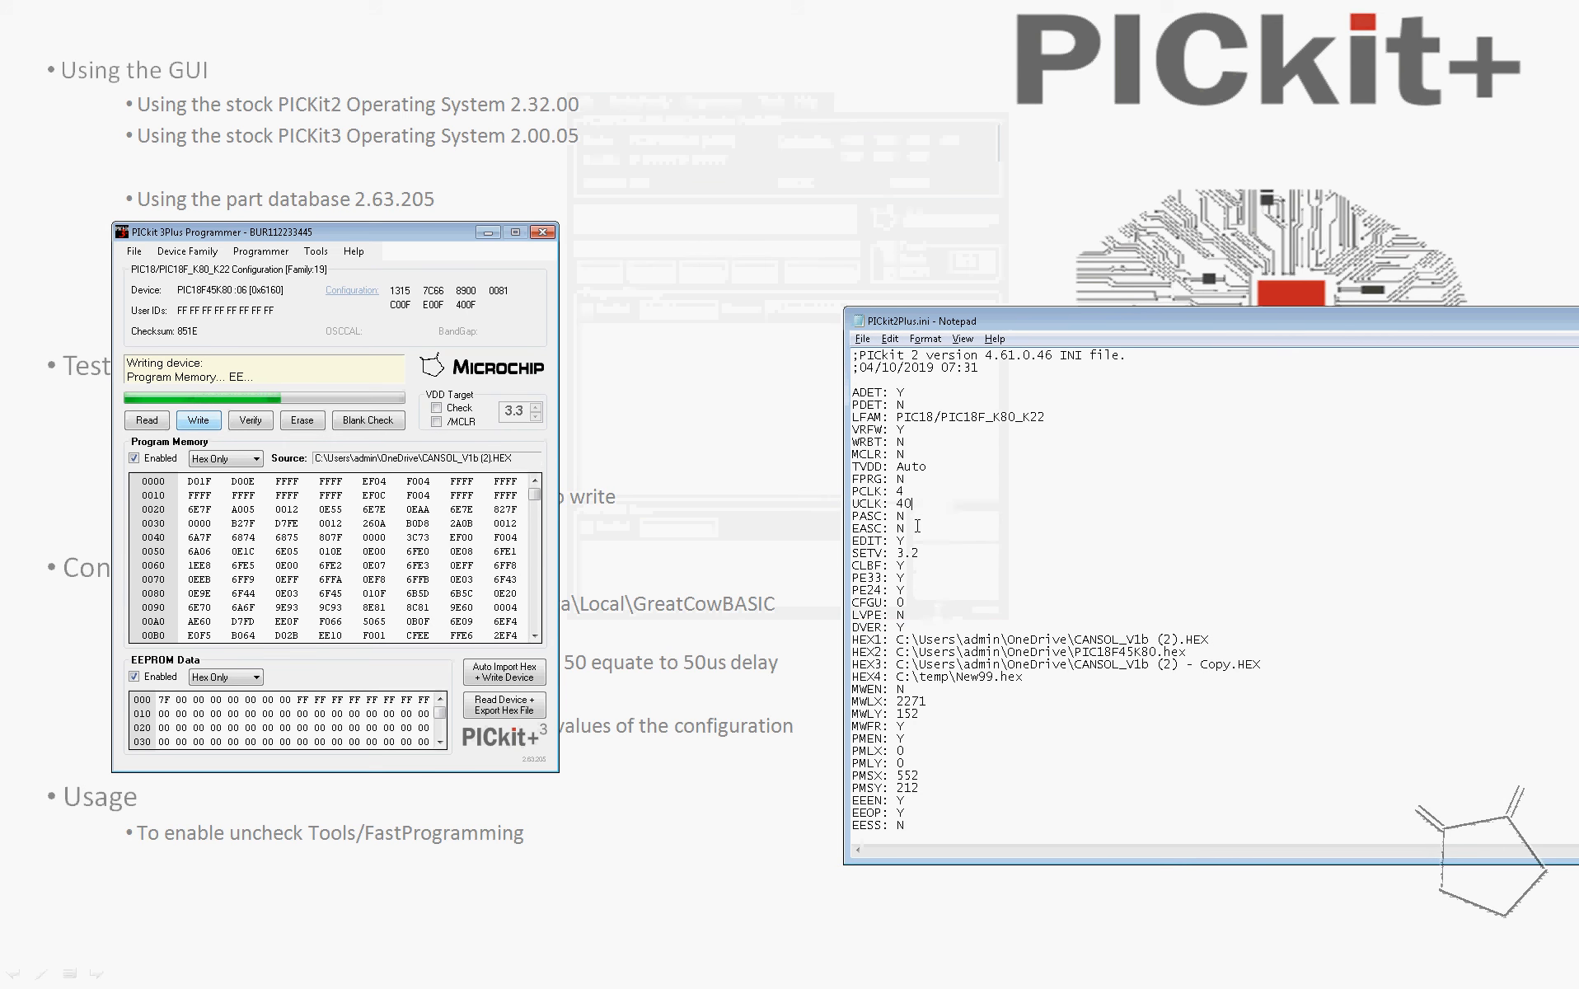
Step: Set UCLK to 0 in PICkit2Plus.ini, save the file, and check the Fast Programming option in the reopened PICkit 2Plus before closing it
key(BackSpace)
click(862, 338)
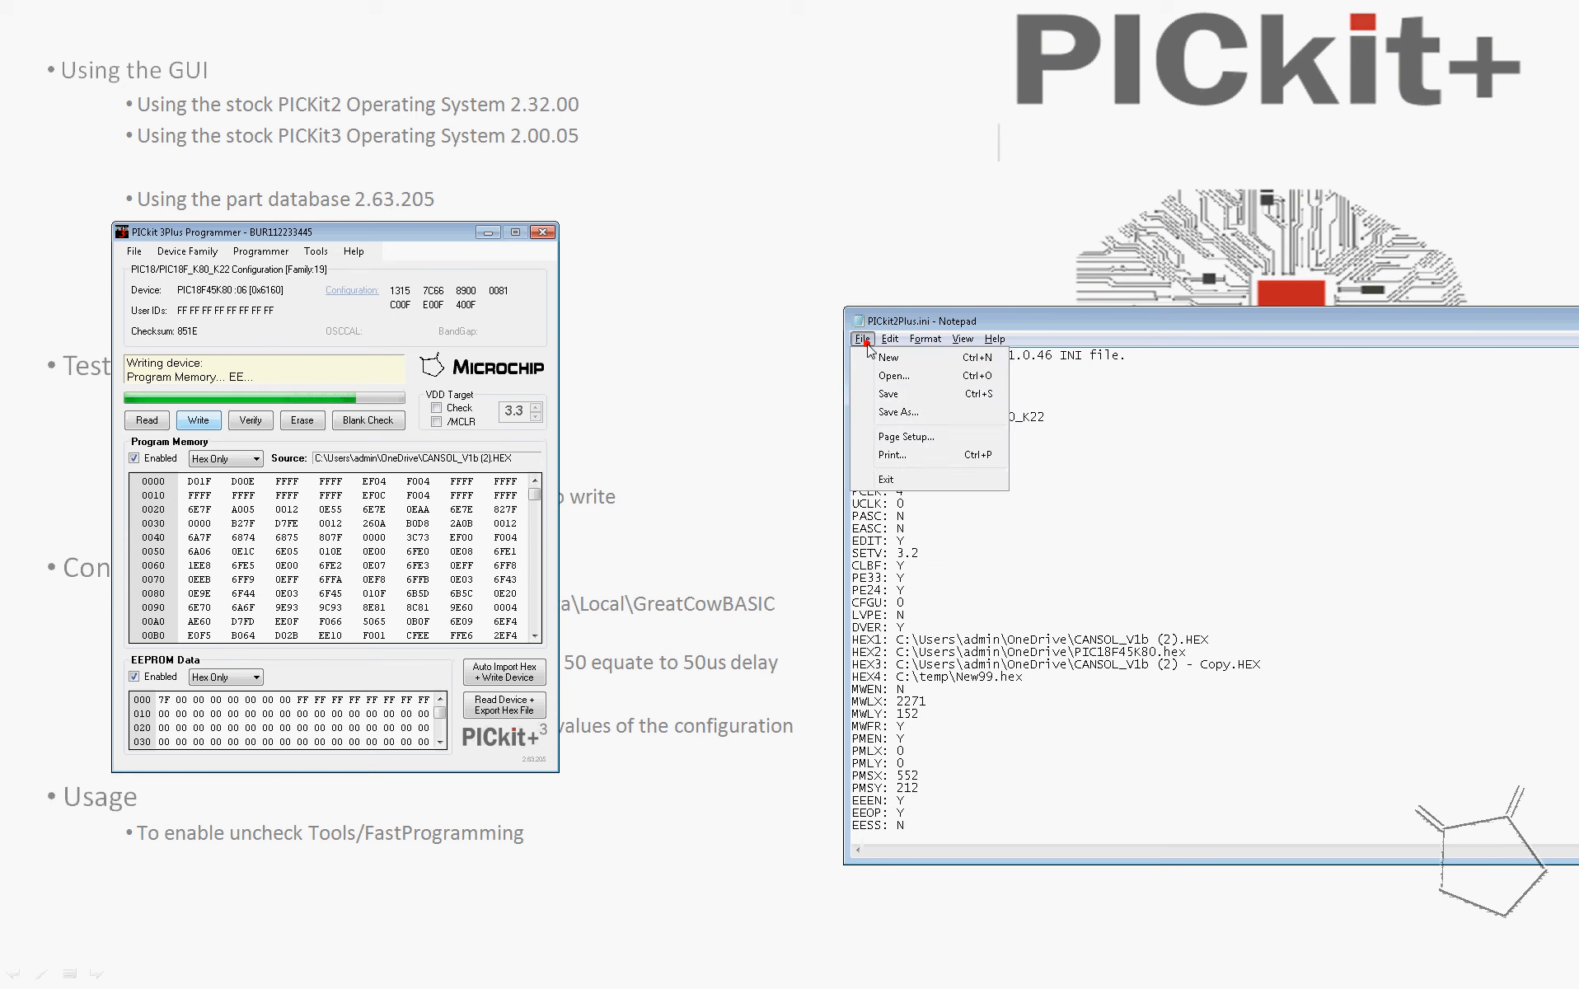
click(888, 386)
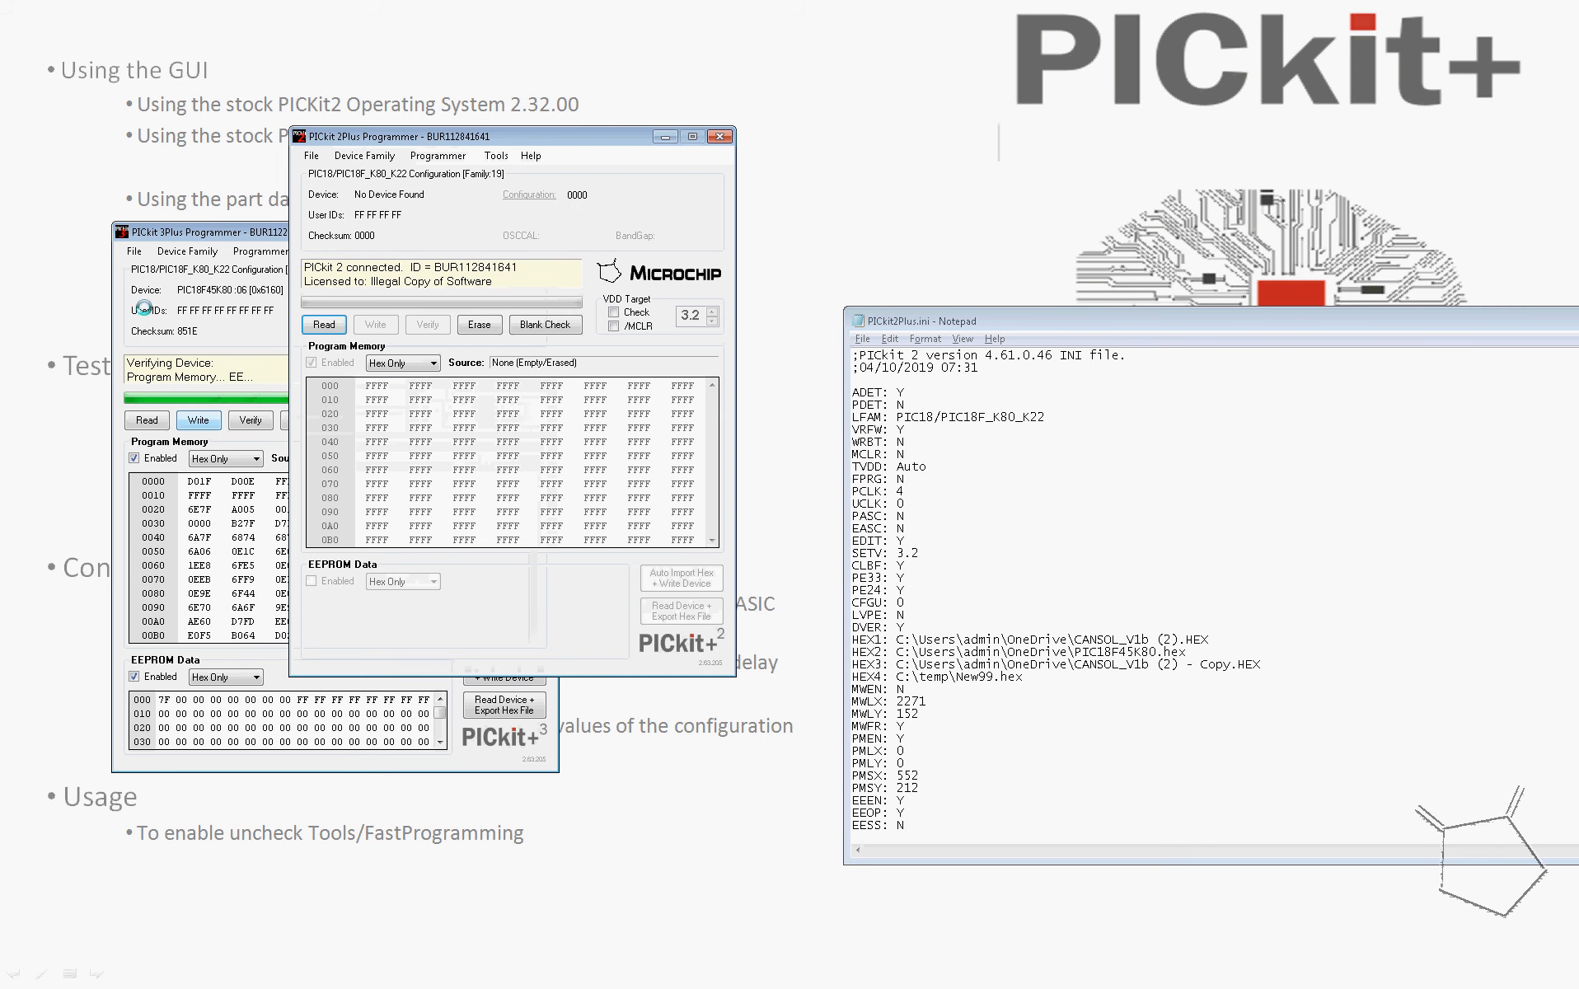
click(497, 155)
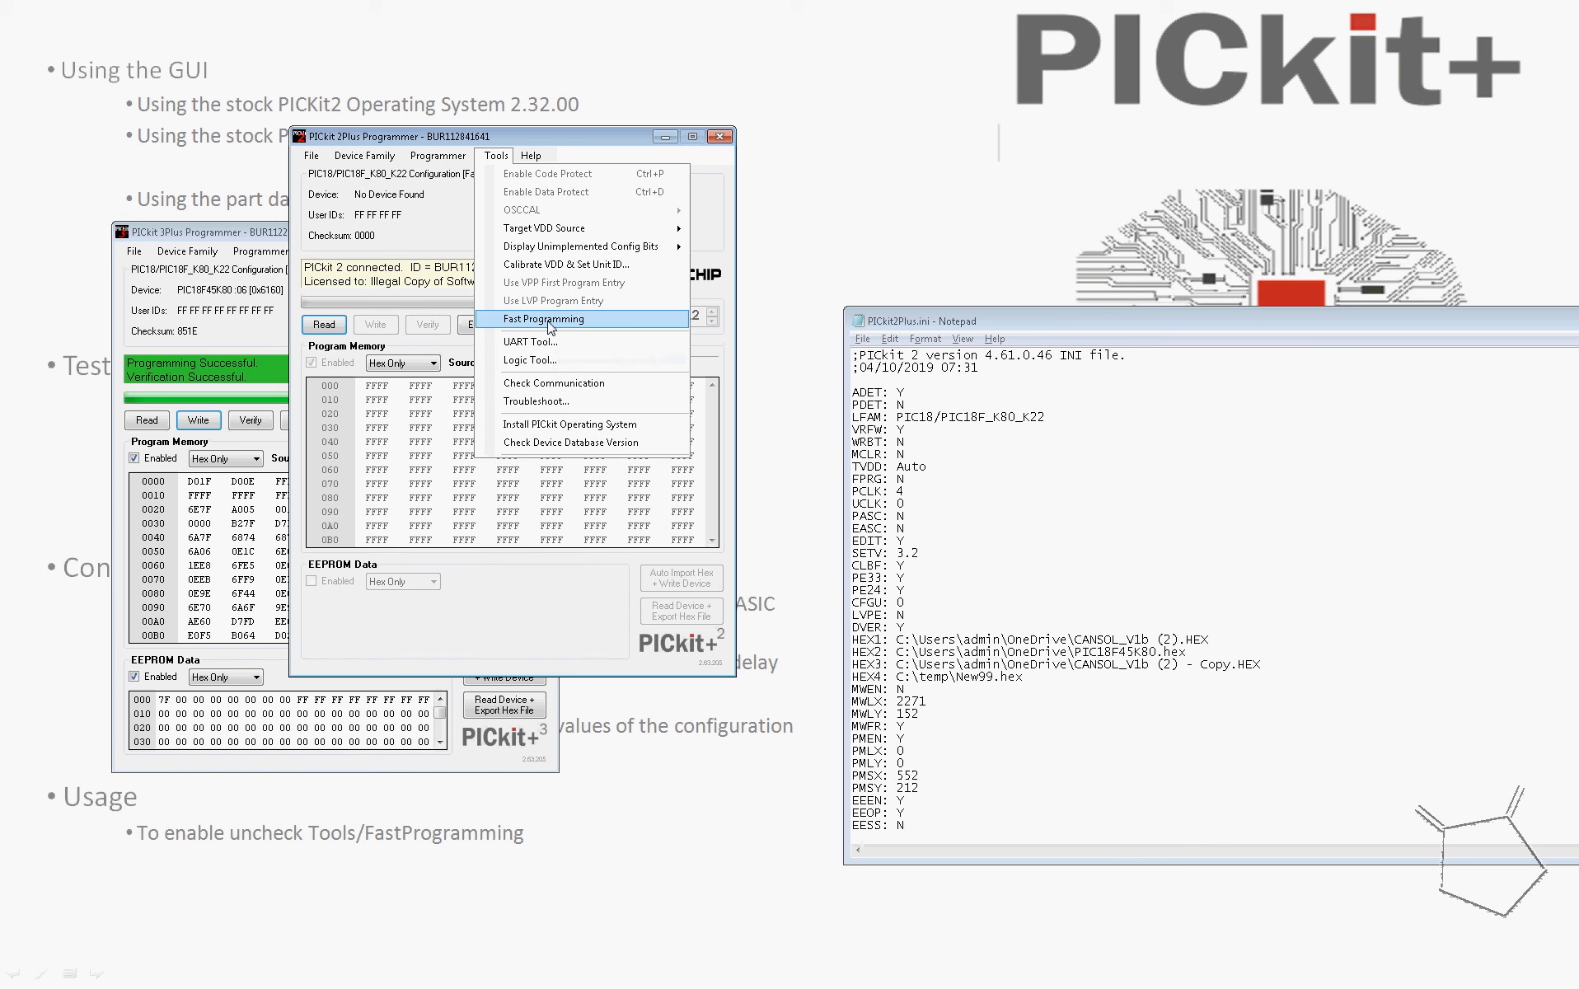
click(725, 139)
Step: Set UCLK to 40 in PICkit2Plus.ini, save the file, and check the Fast Programming option in the reopened PICkit 2Plus
click(918, 492)
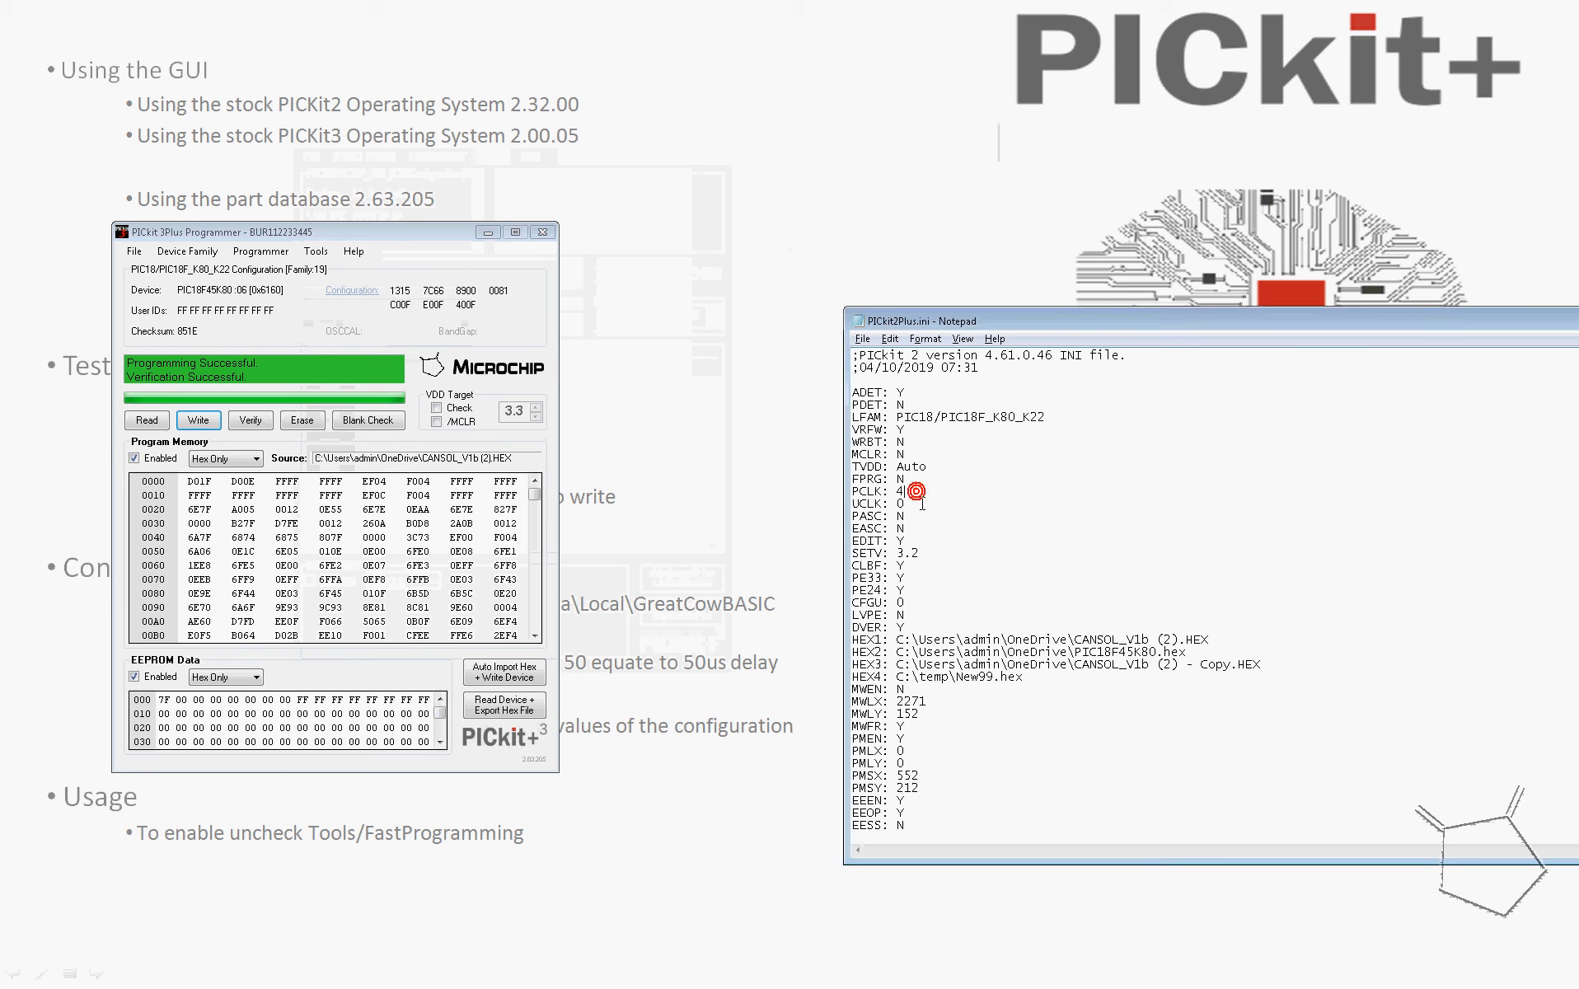
text(4)
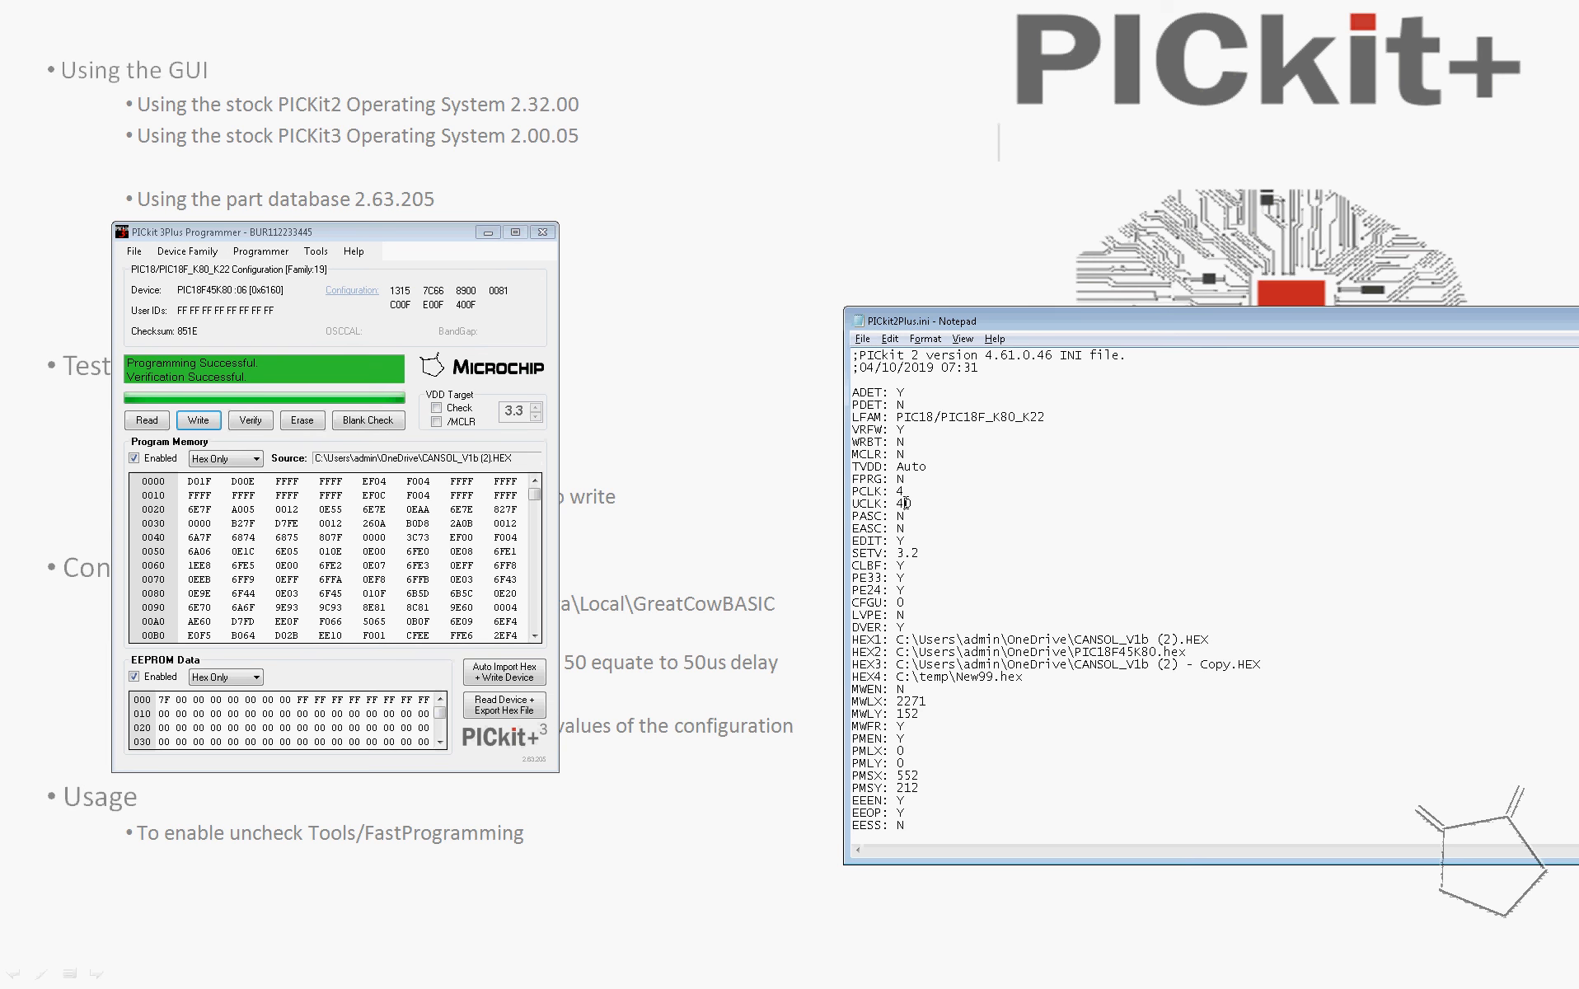
click(862, 339)
click(888, 394)
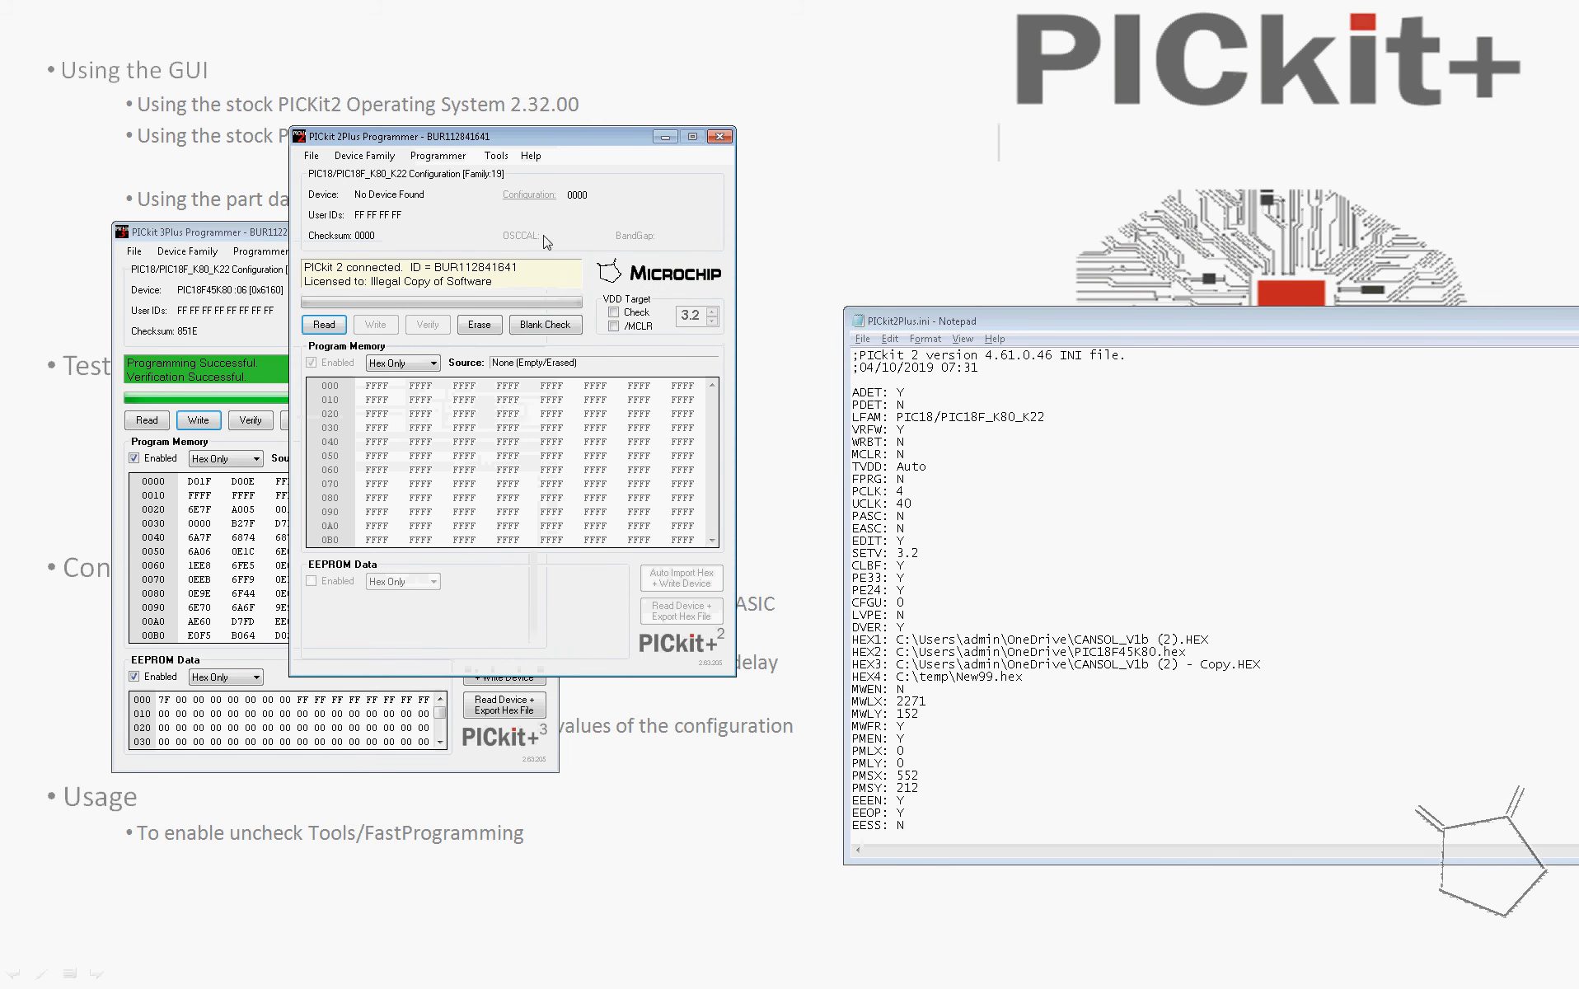
click(496, 156)
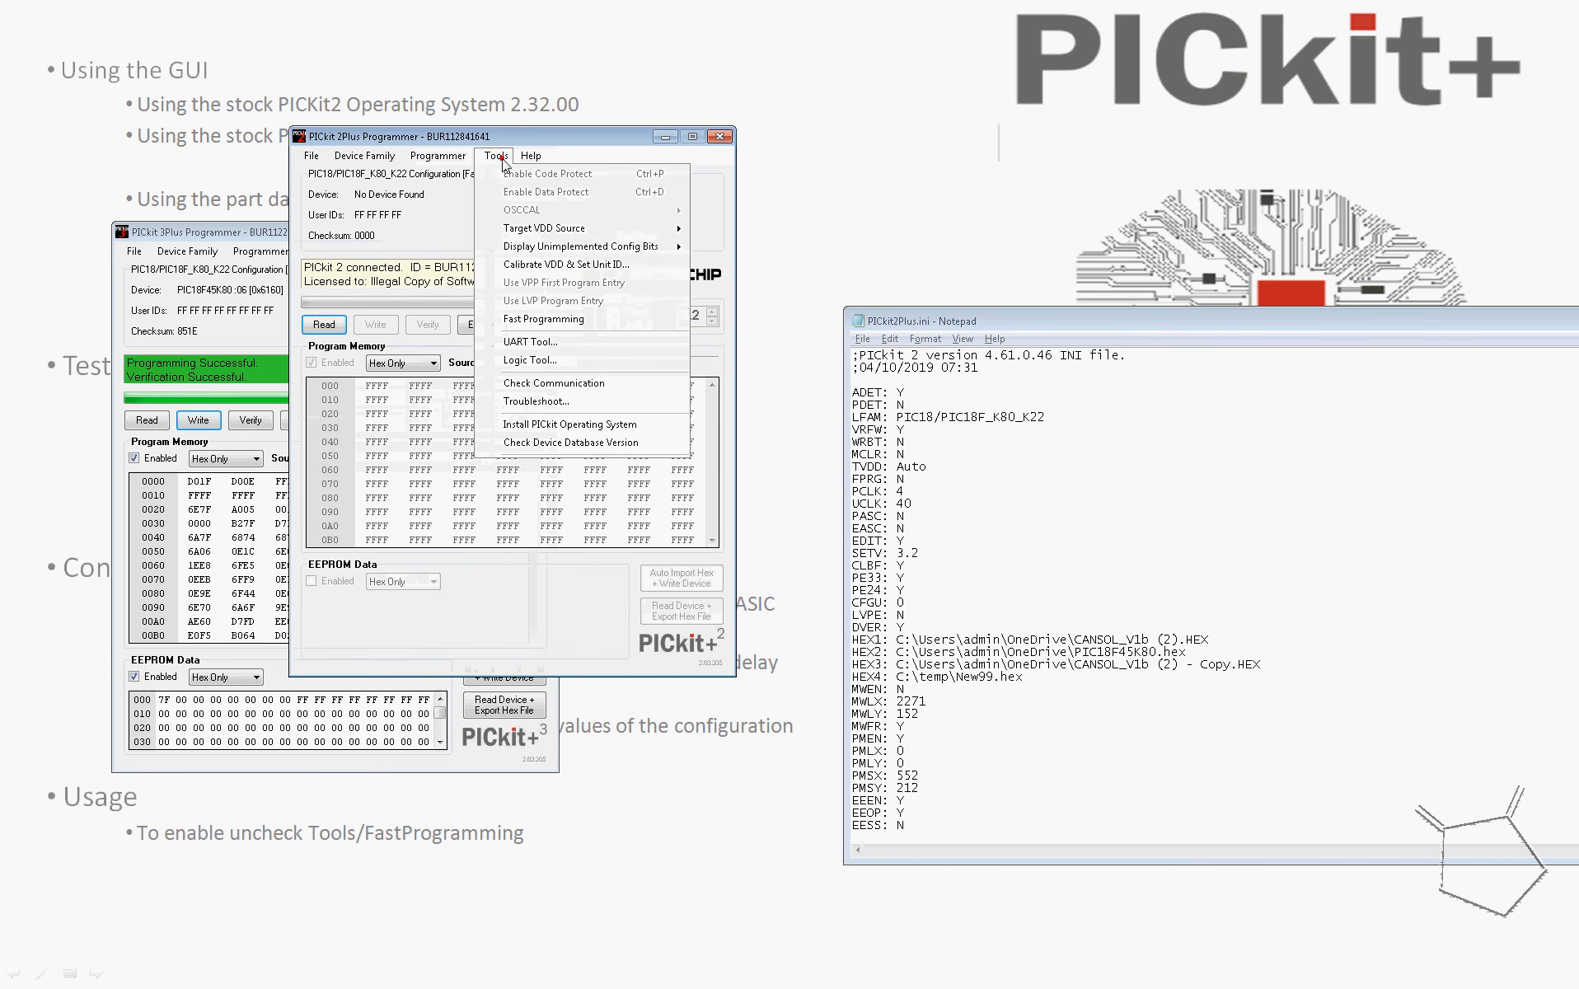
click(559, 318)
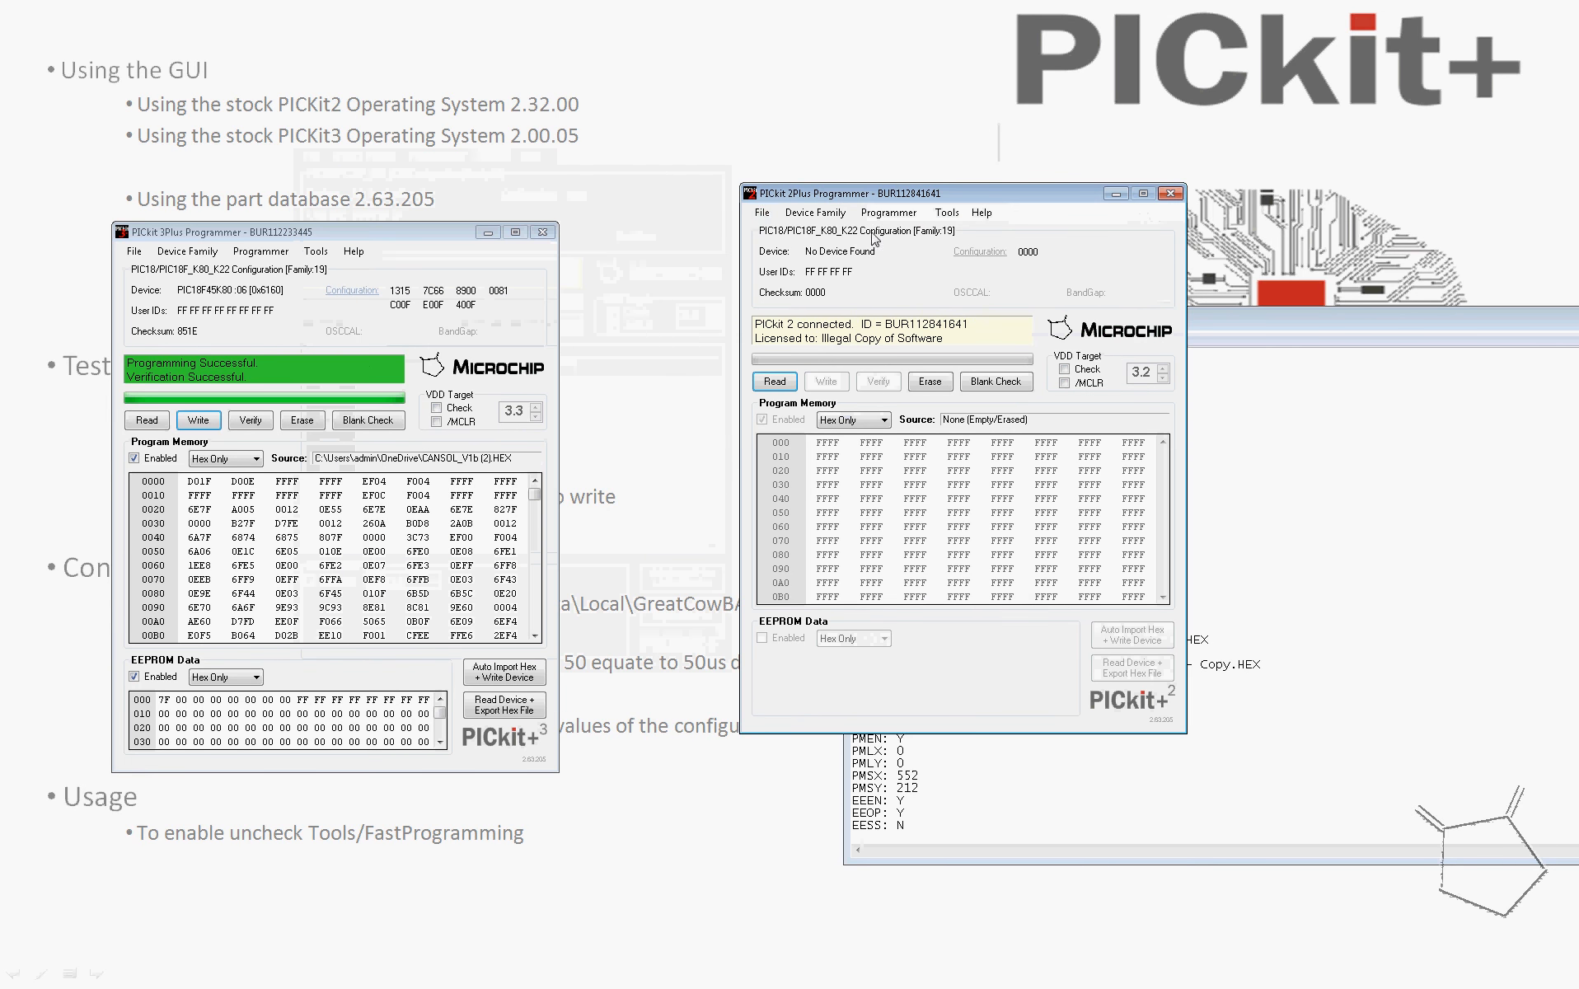
Step: Import the recent file CANSOL_V1b (2).HEX into PICkit 2Plus and try to write it to the device with Fast Programming turned on
click(762, 213)
click(909, 279)
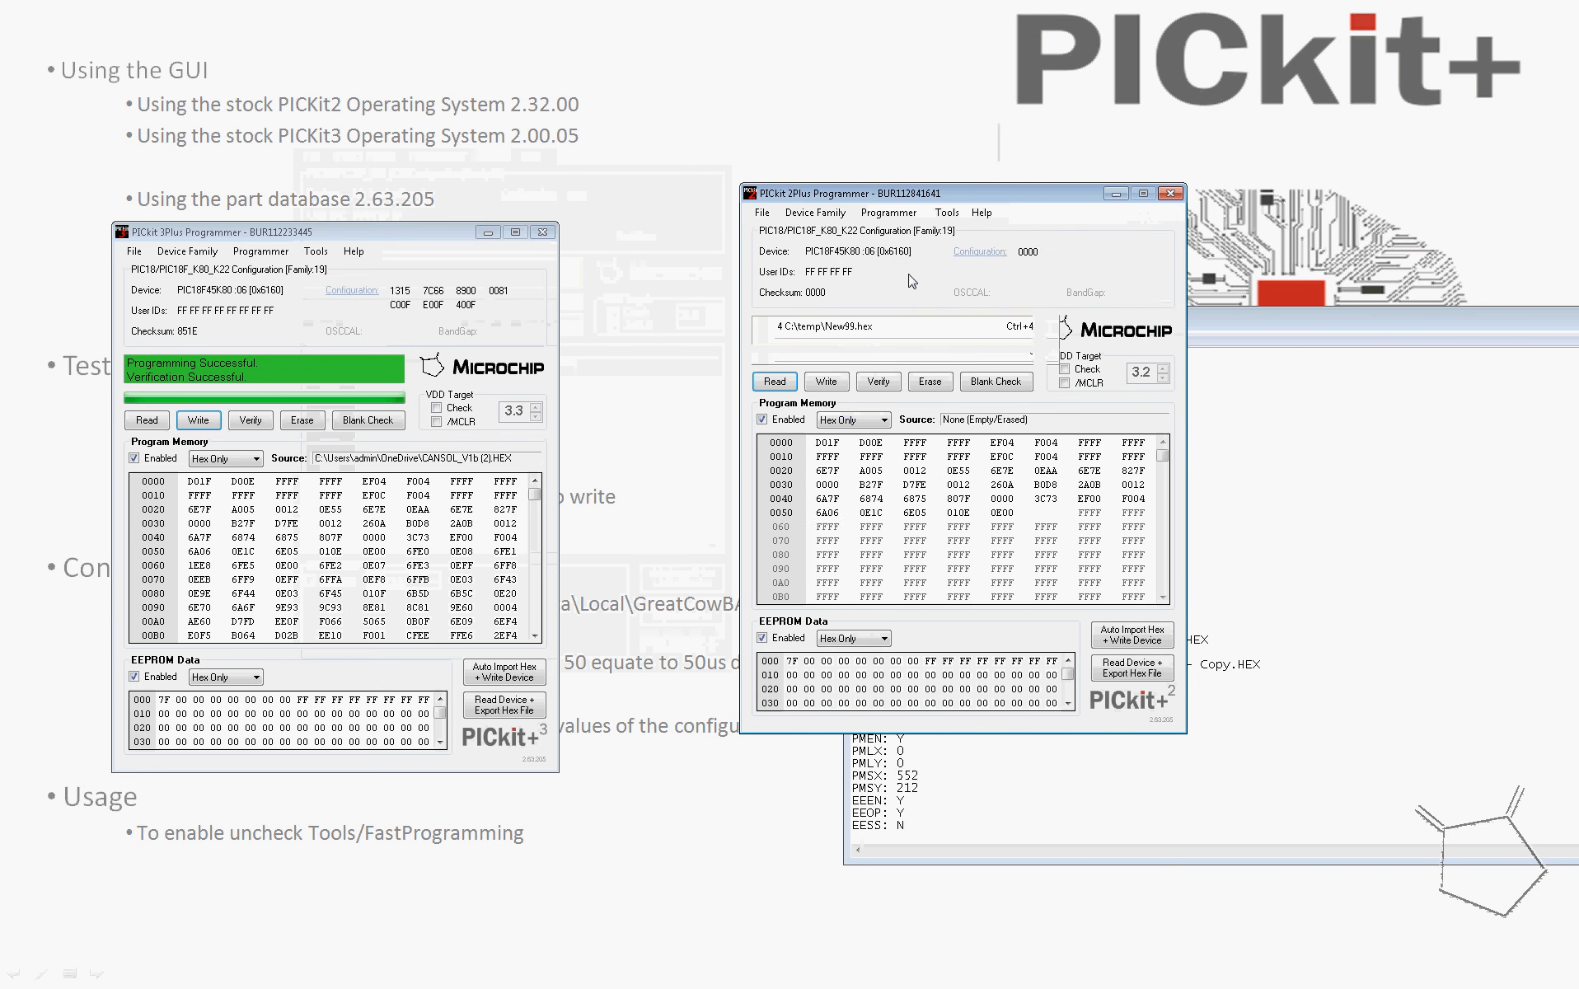
click(946, 213)
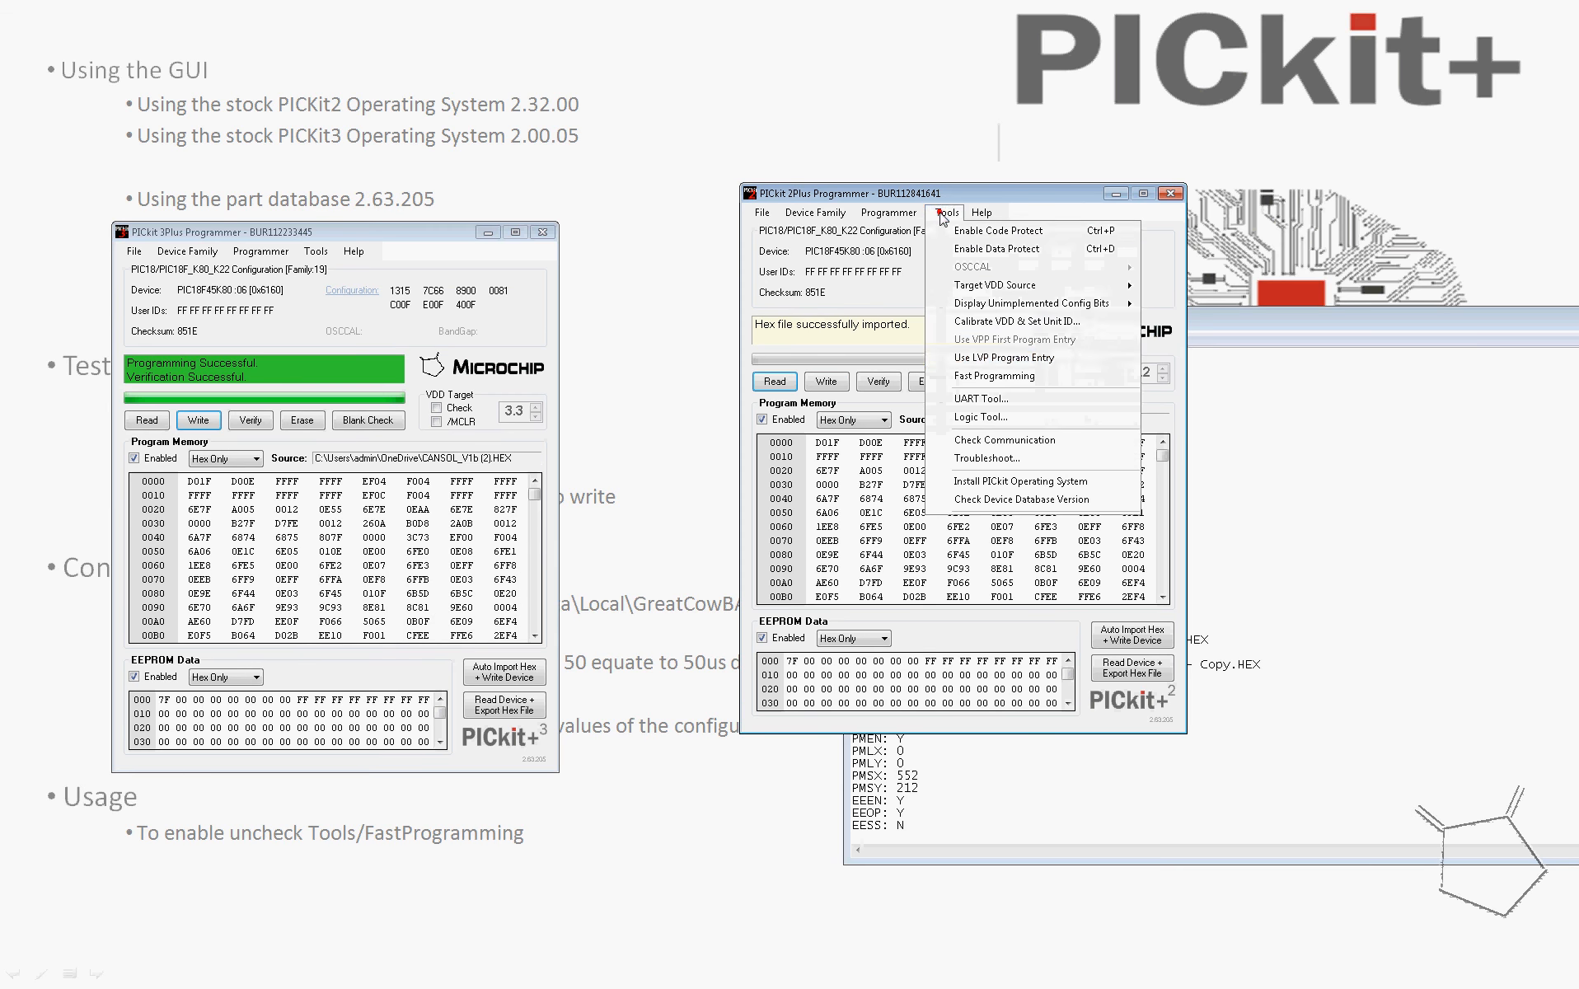
click(989, 376)
click(828, 384)
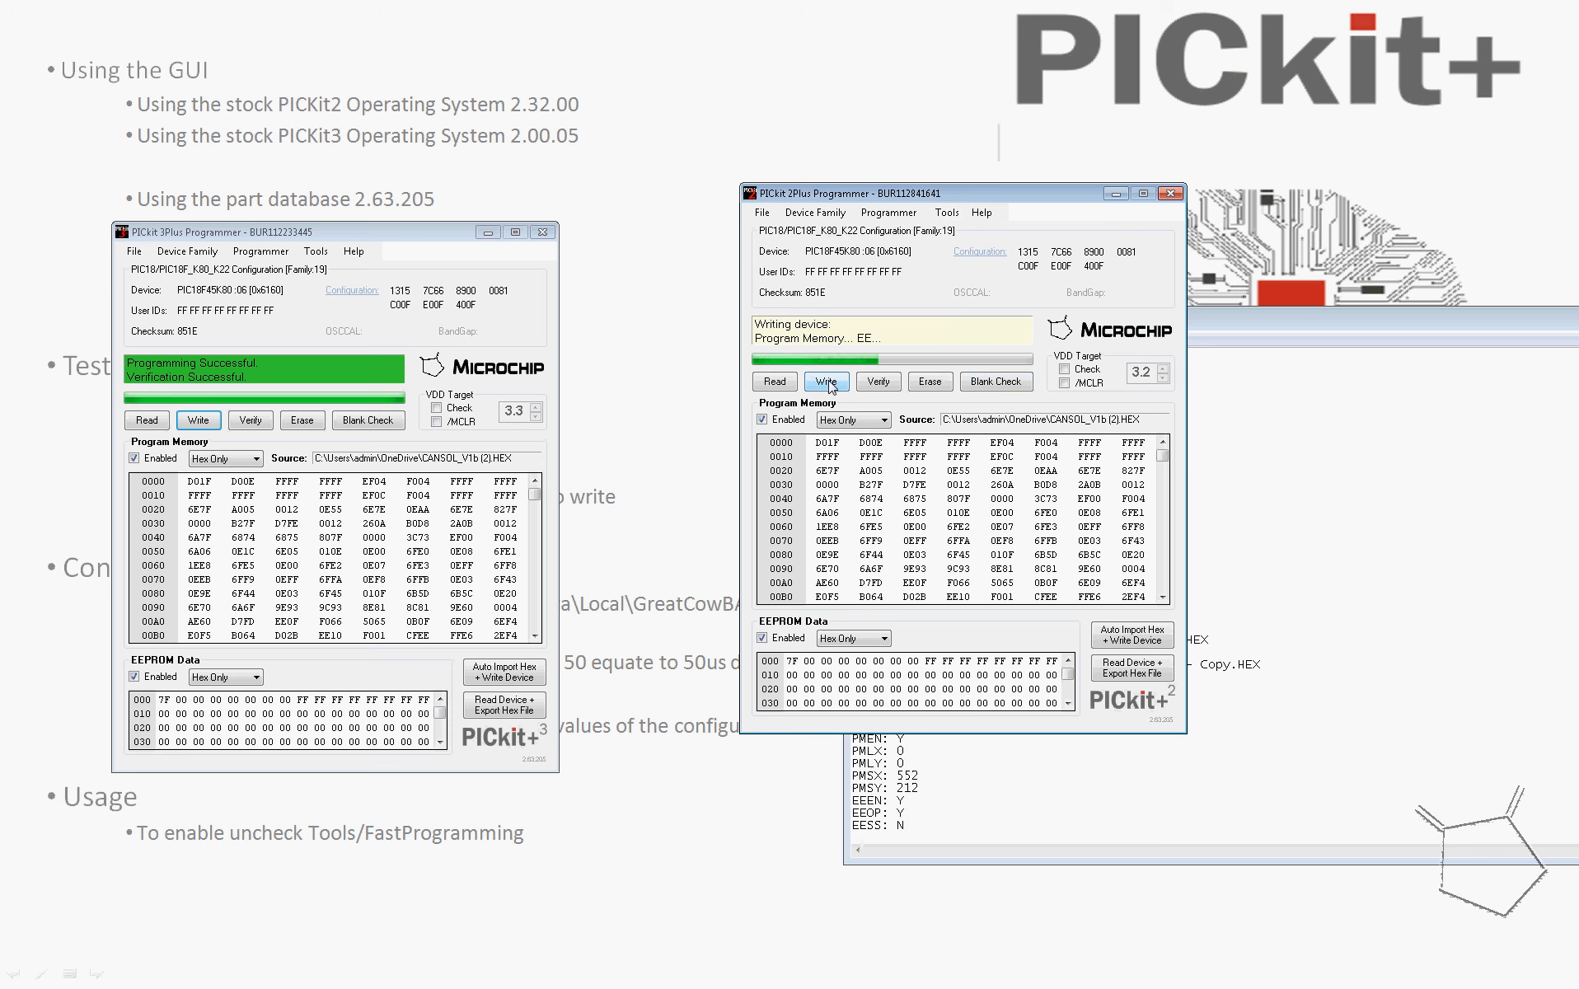
Step: Read the device in PICkit 3Plus, and write the hex data from PICkit 2Plus with Fast Programming turned off
click(148, 422)
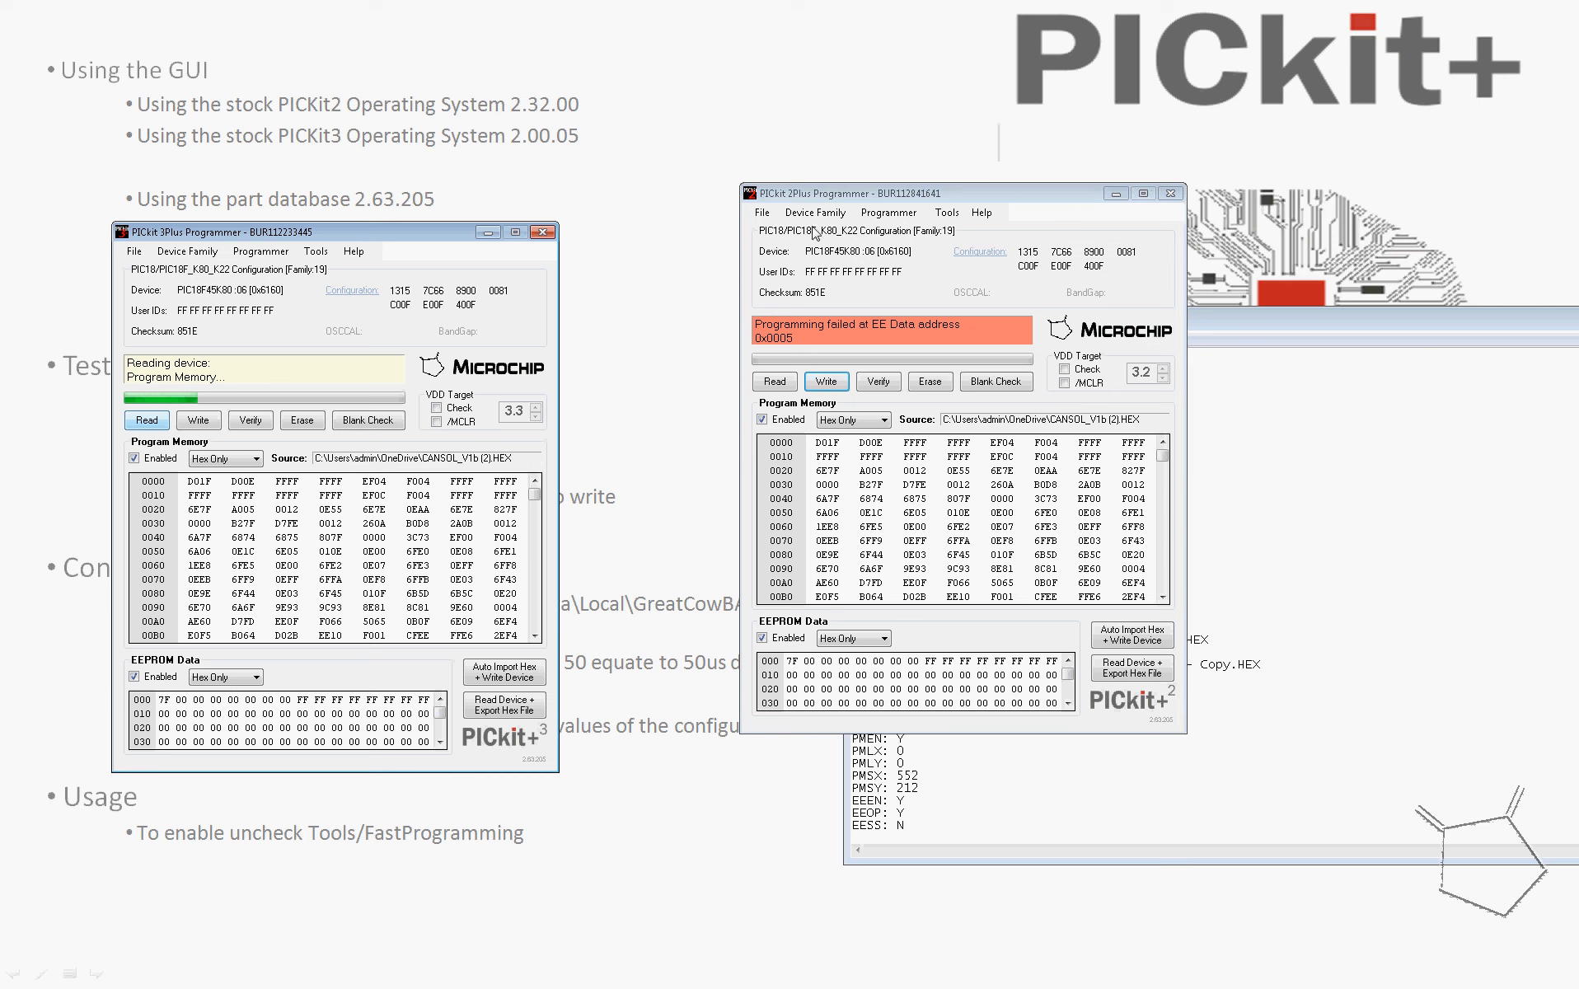
click(949, 212)
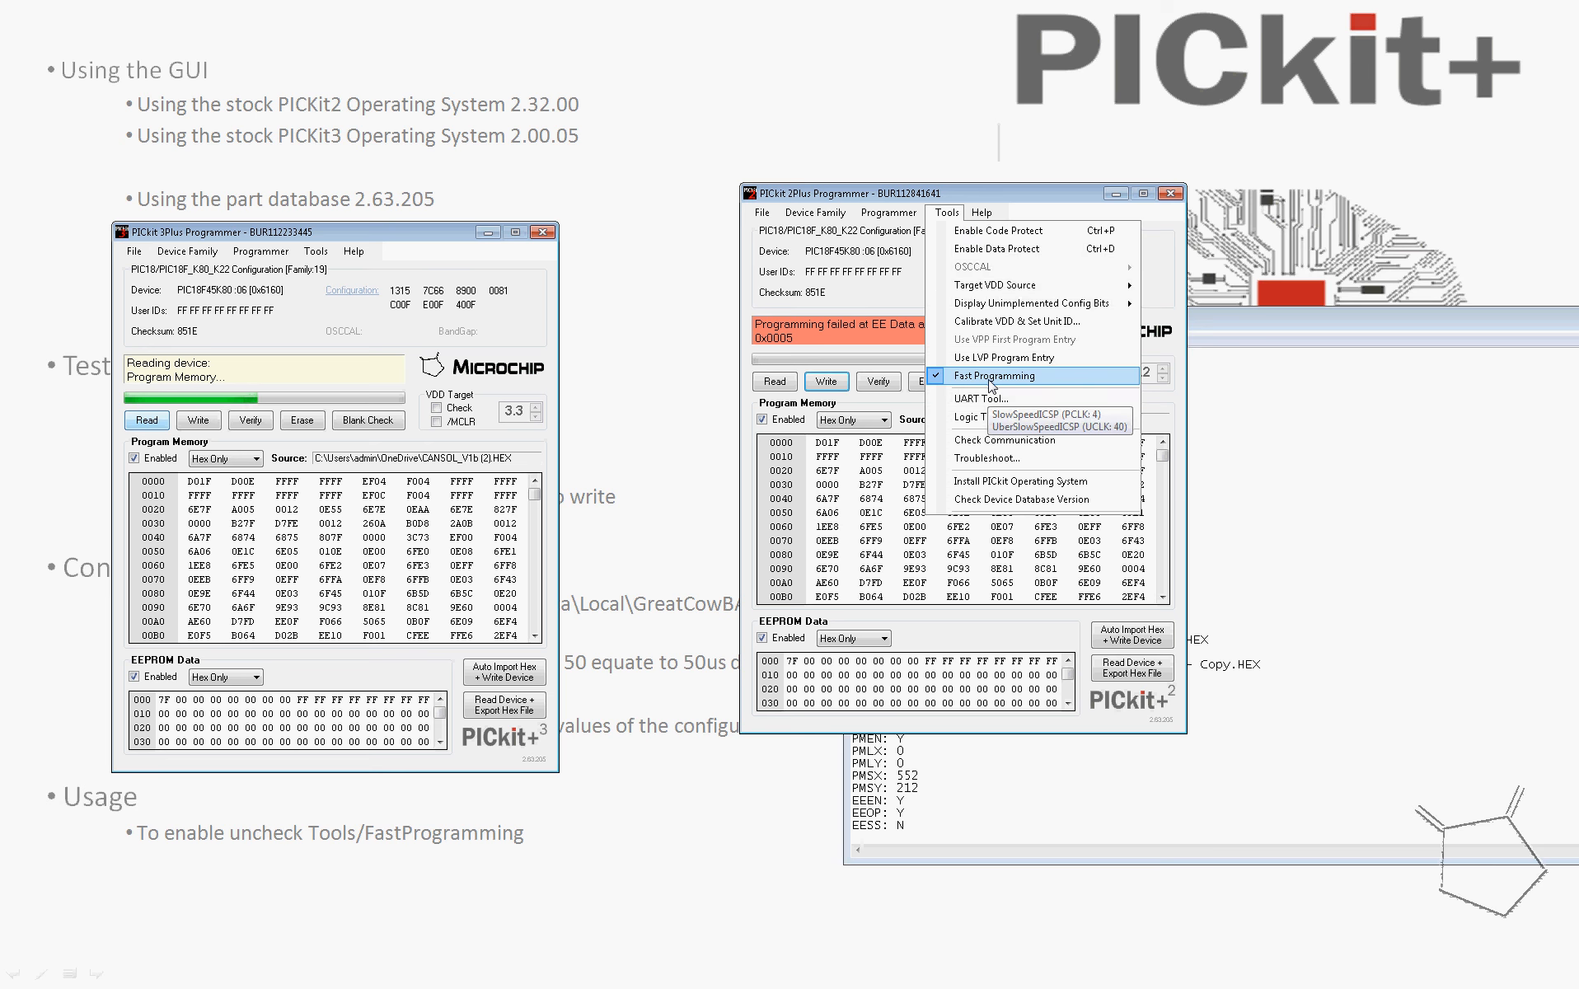
click(991, 376)
click(826, 383)
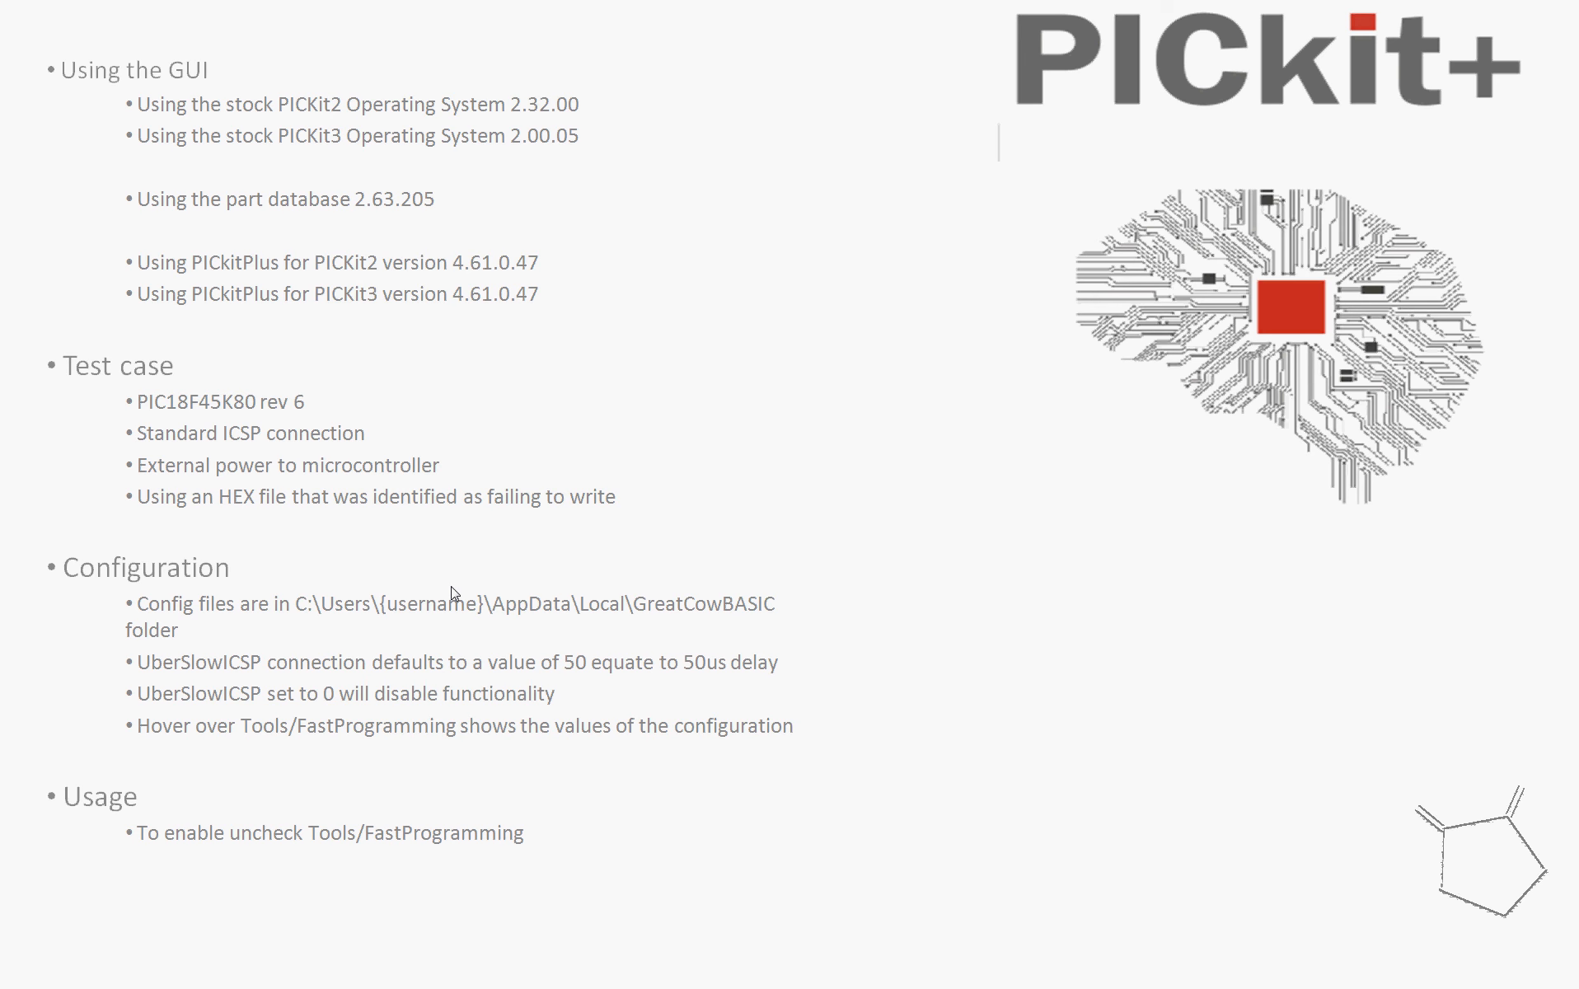
Step: Bring both programmer windows back to the front and read only the EEPROM data from the device in PICkit 2Plus
key(alt+Tab)
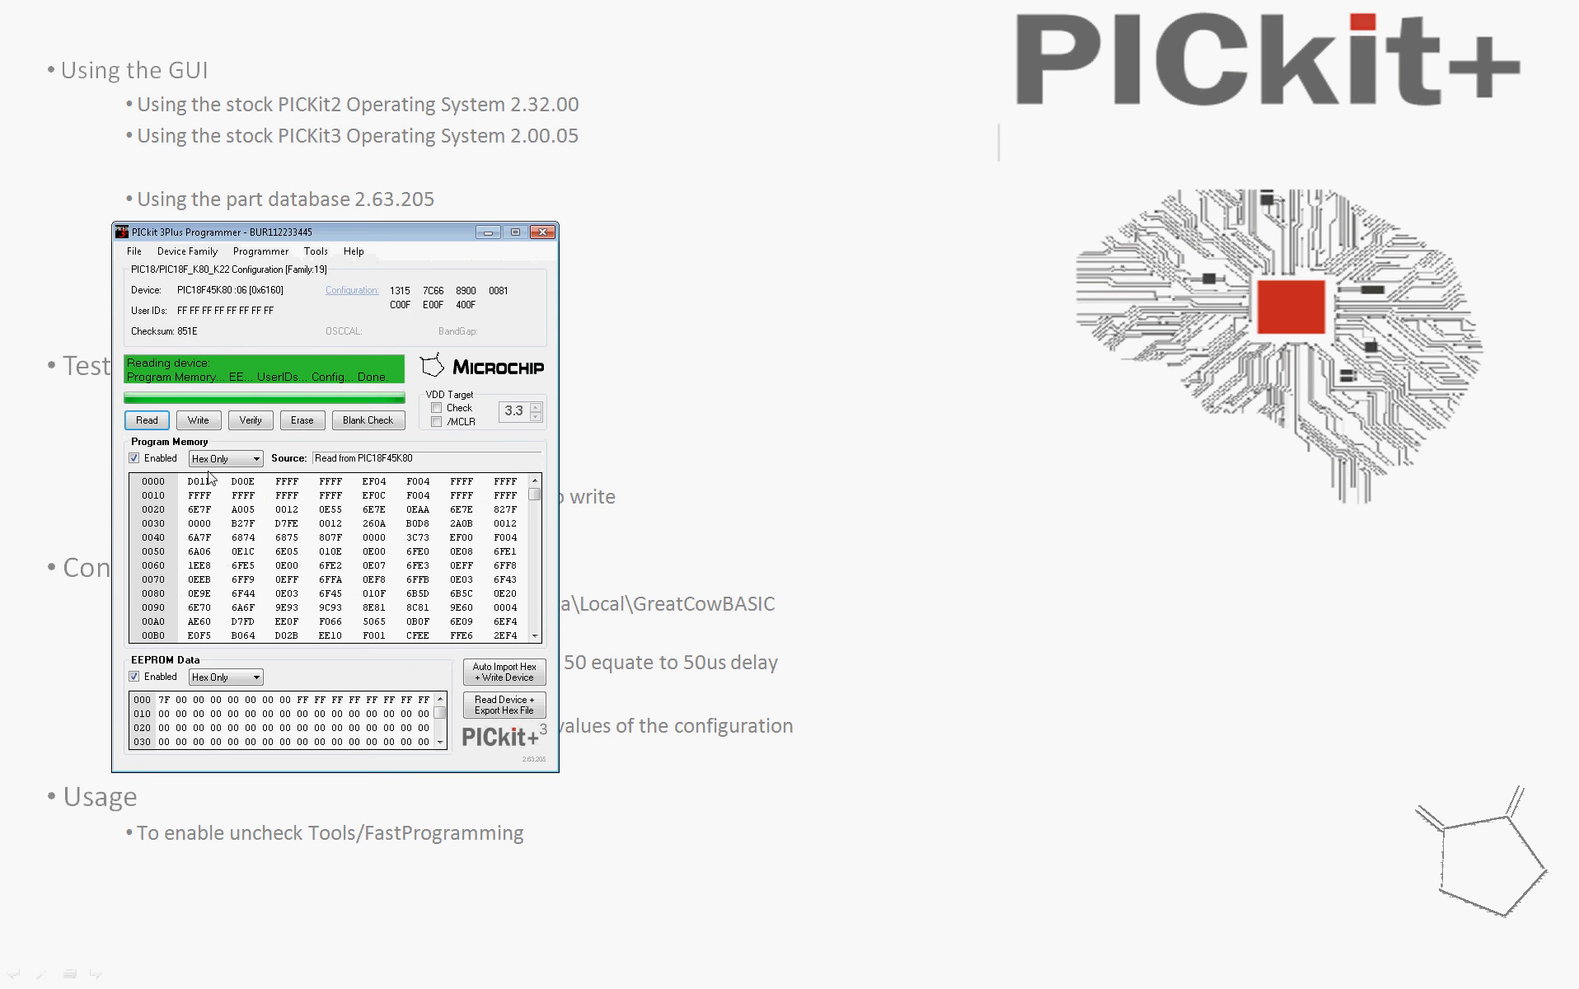
key(alt+Tab)
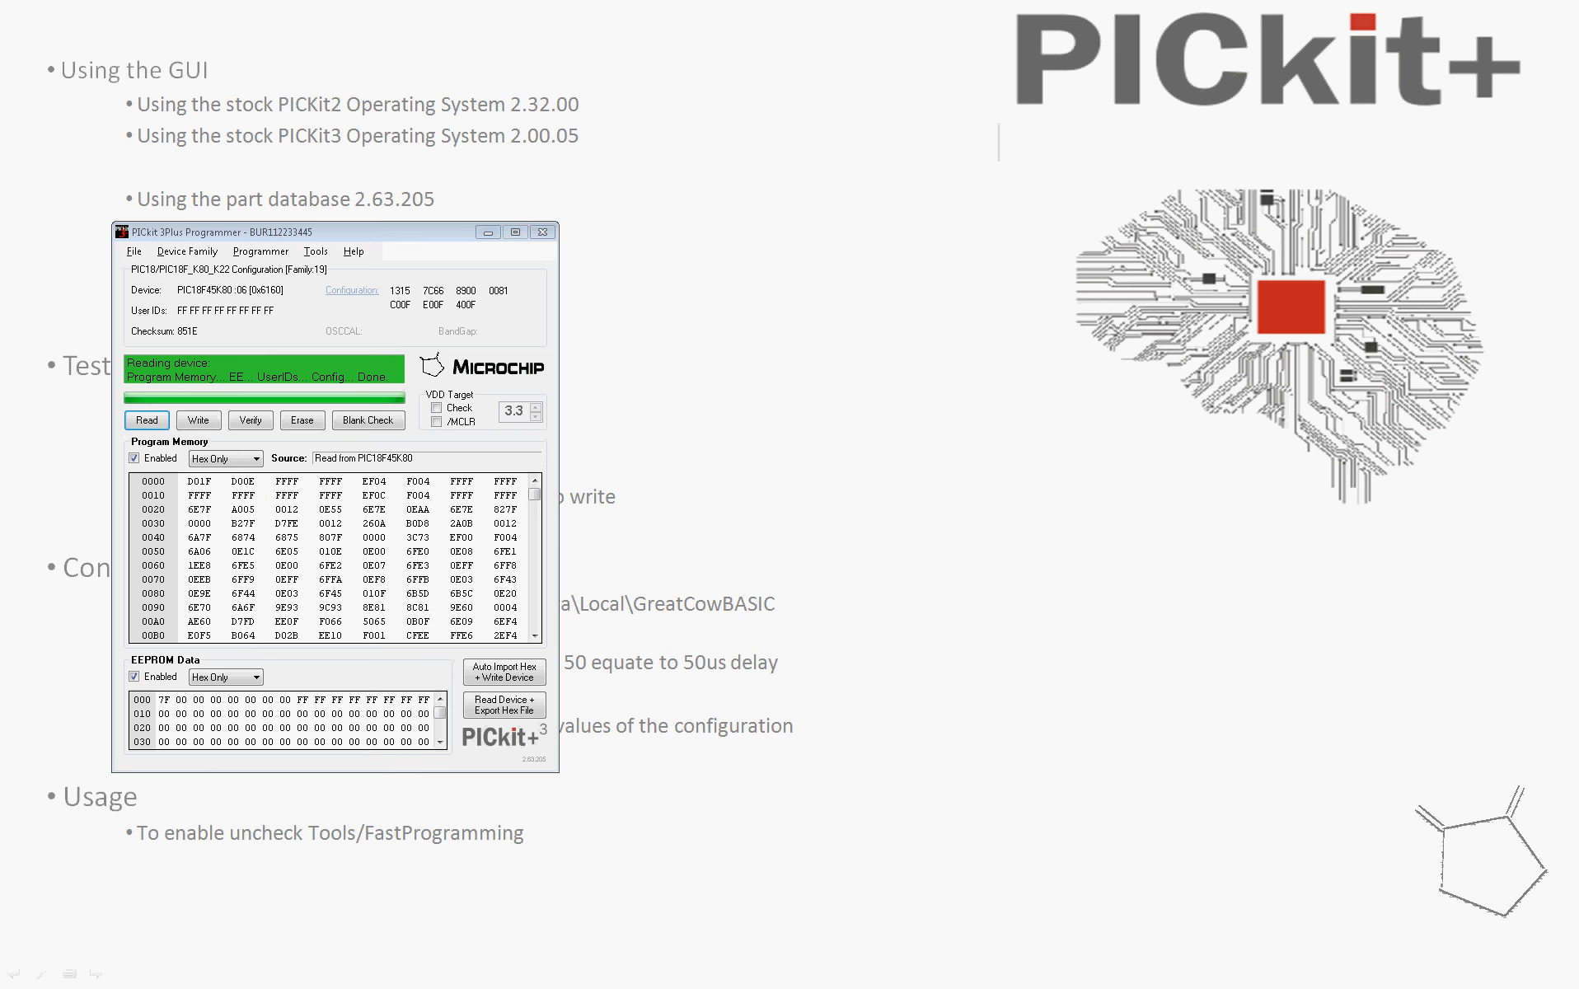
key(alt+Tab)
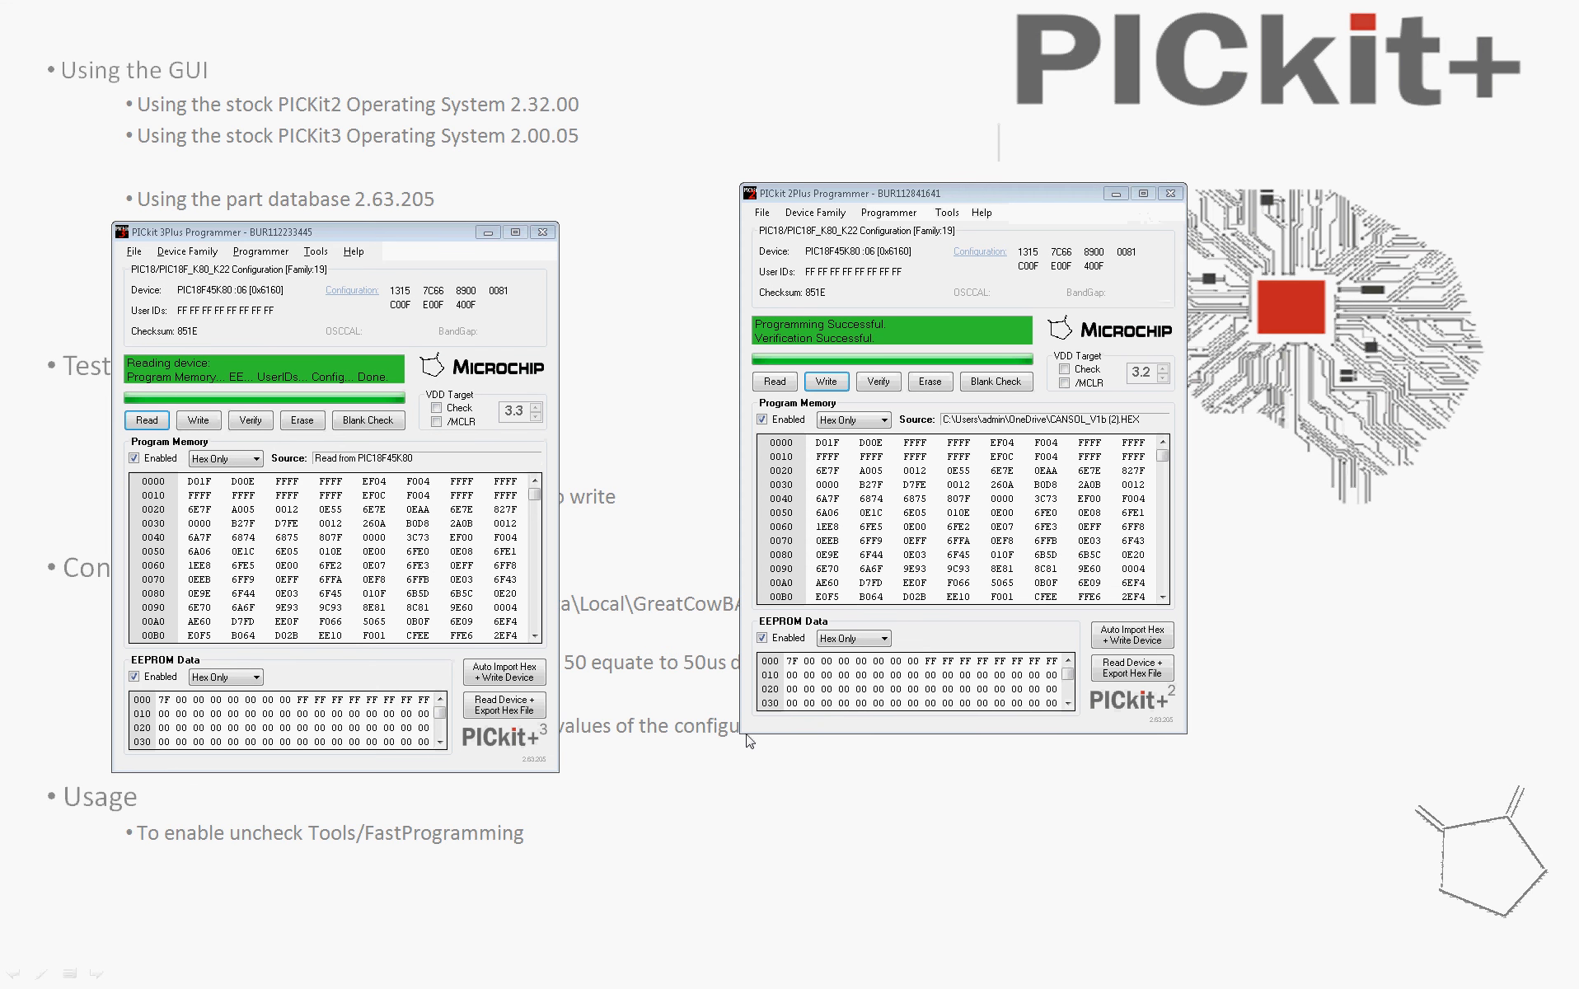
click(763, 419)
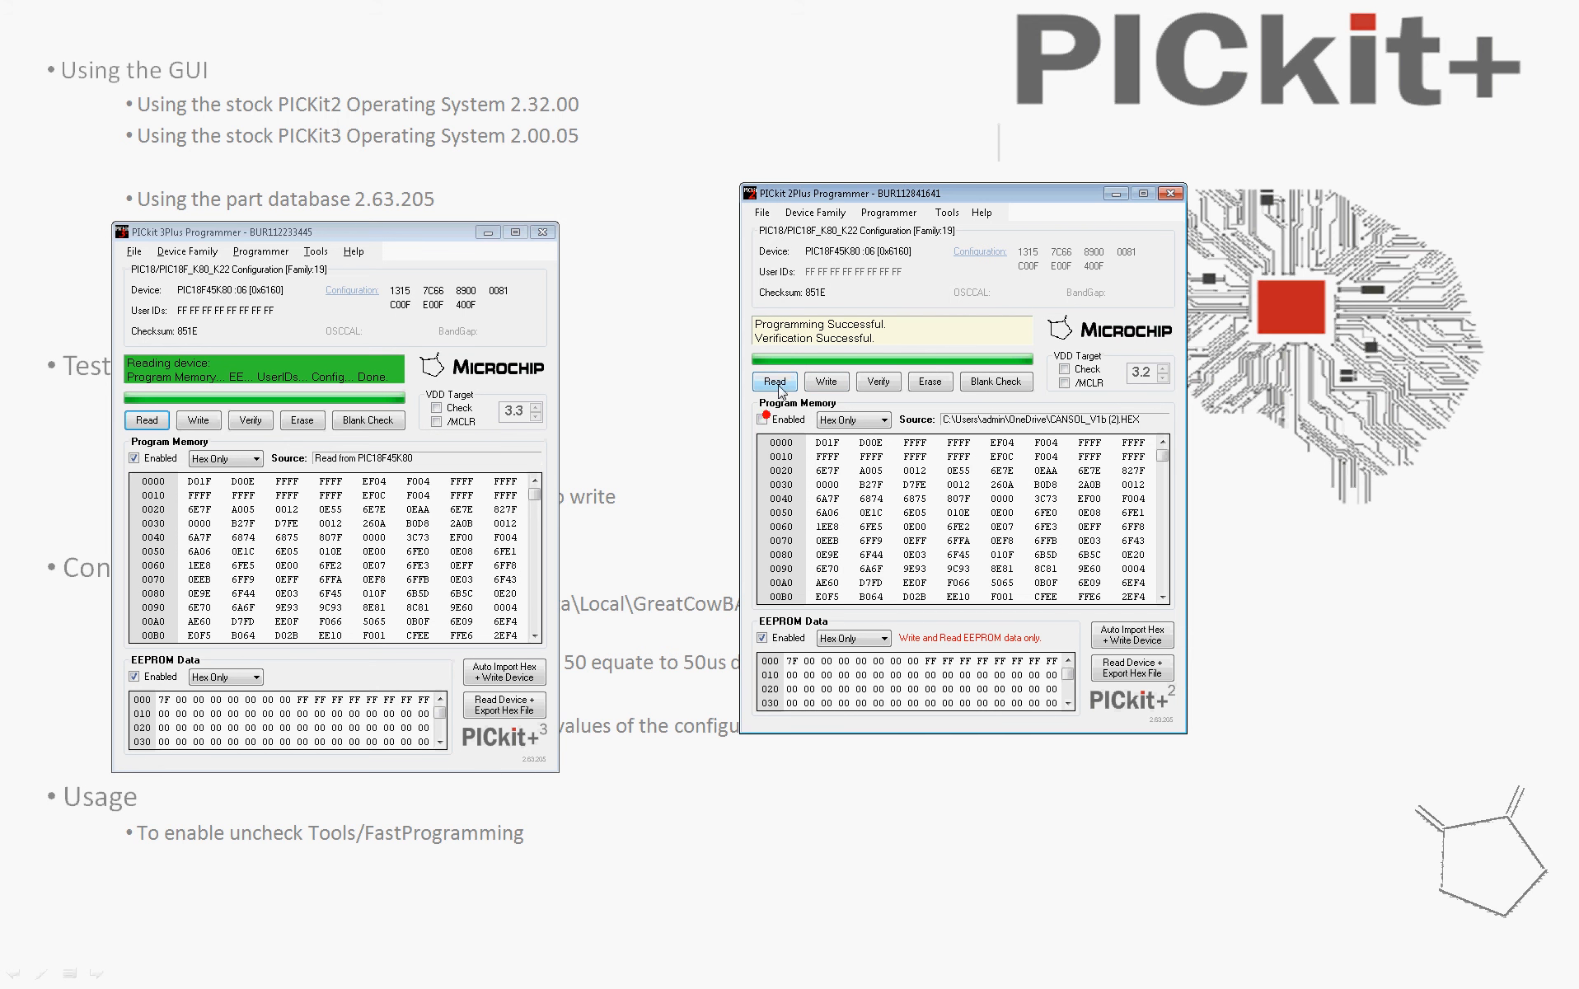
click(776, 382)
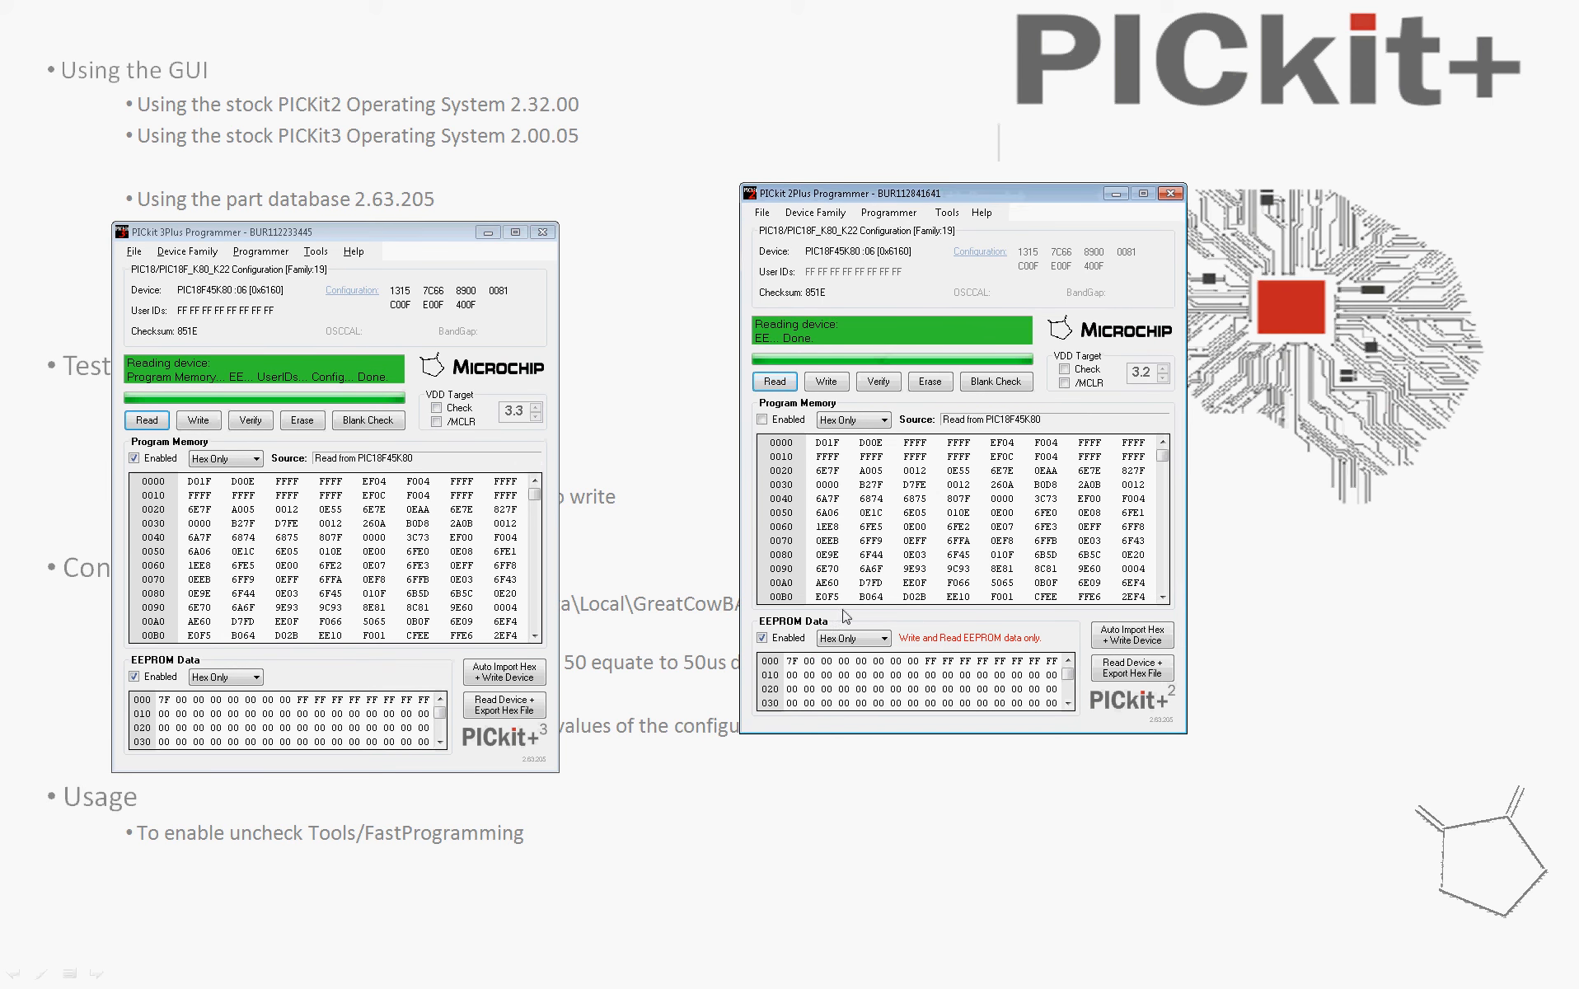
Step: Turn on Fast Programming in PICkit 2Plus and read the device's EEPROM data again
click(948, 213)
click(976, 377)
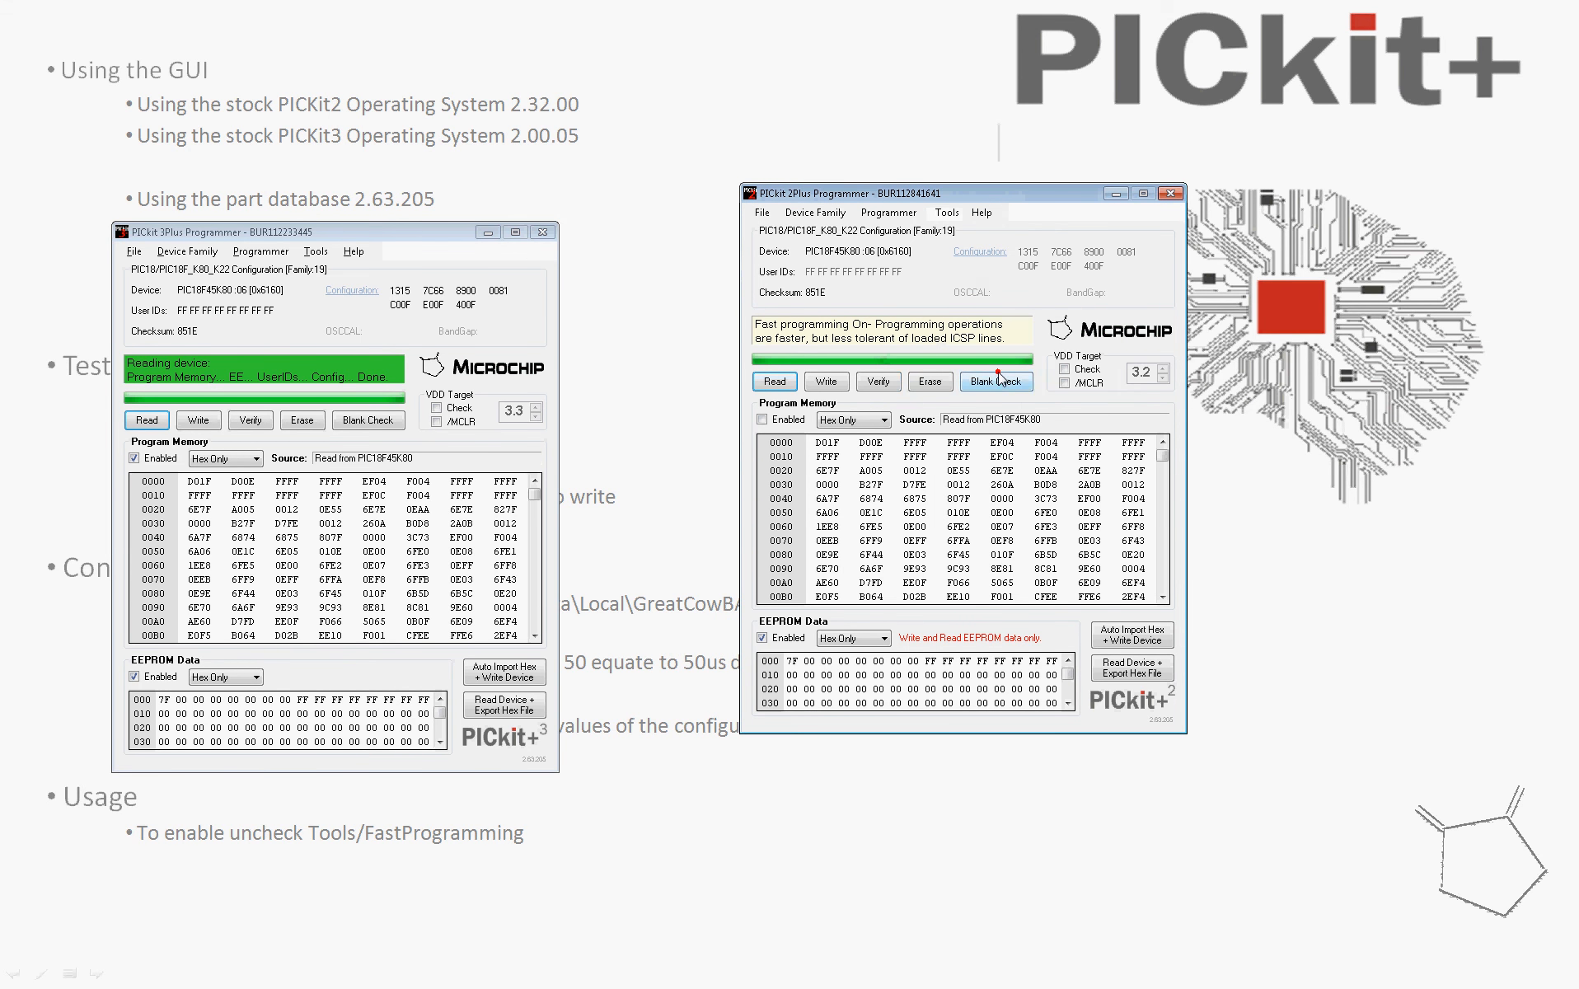
click(779, 384)
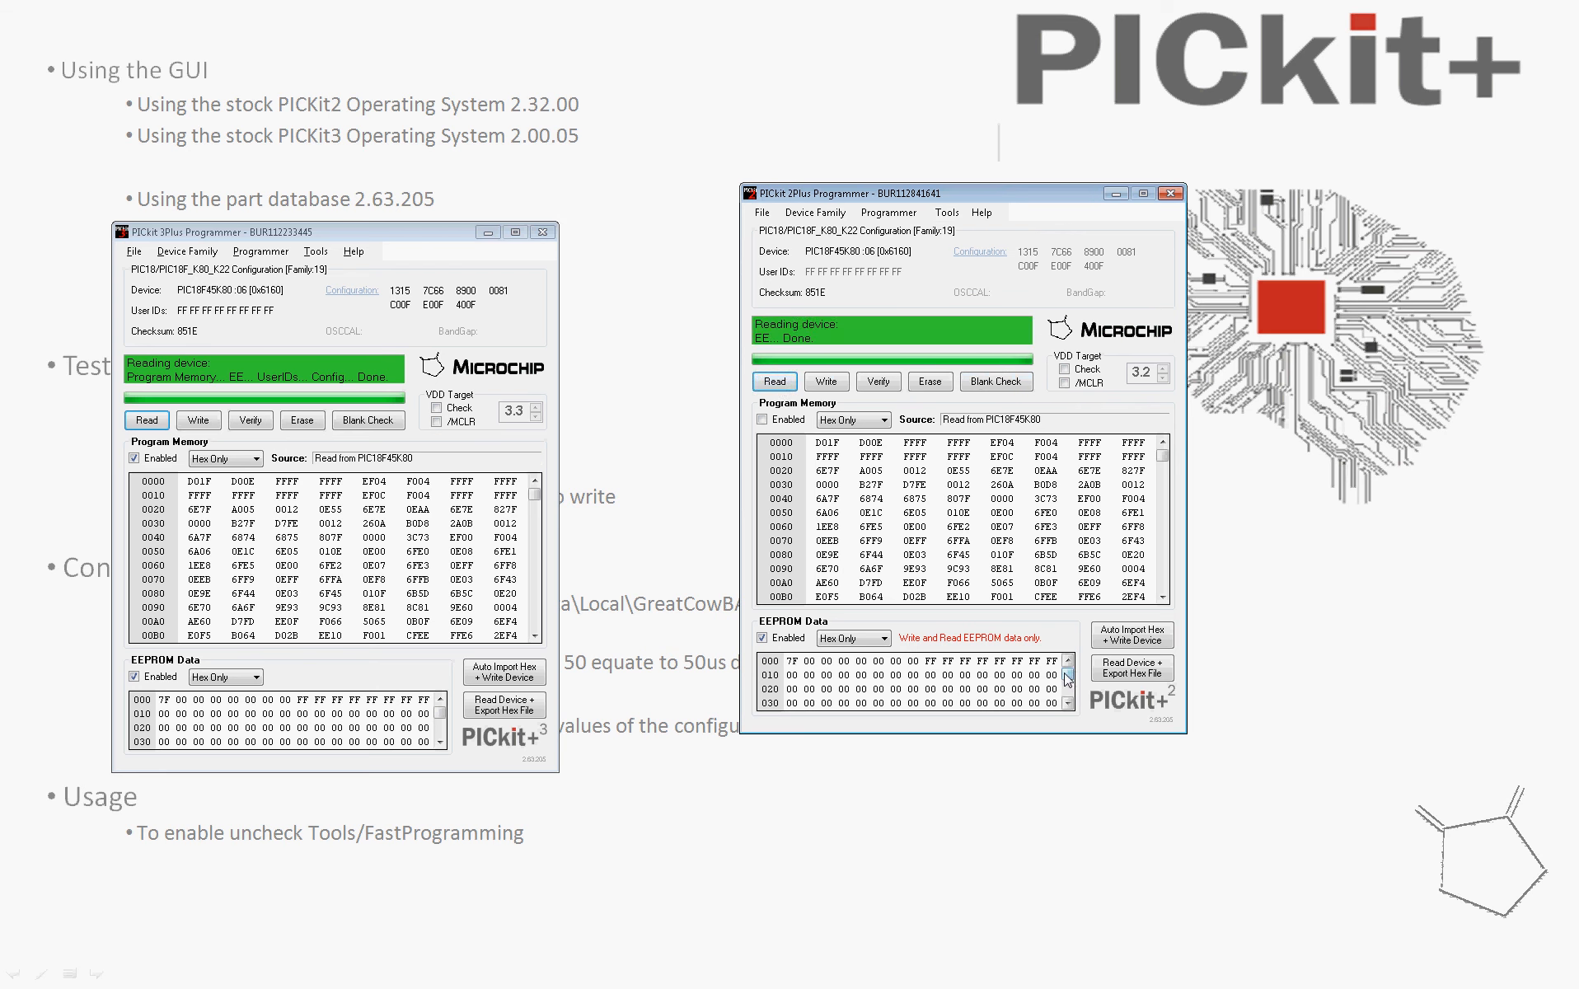
Step: Re-enable program memory in PICkit 2Plus, read the whole device, and examine the program memory around addresses 2C30 to 3250
mouse_move(1063, 673)
mouse_down()
mouse_move(1065, 688)
mouse_move(1064, 665)
mouse_up()
click(762, 419)
click(782, 384)
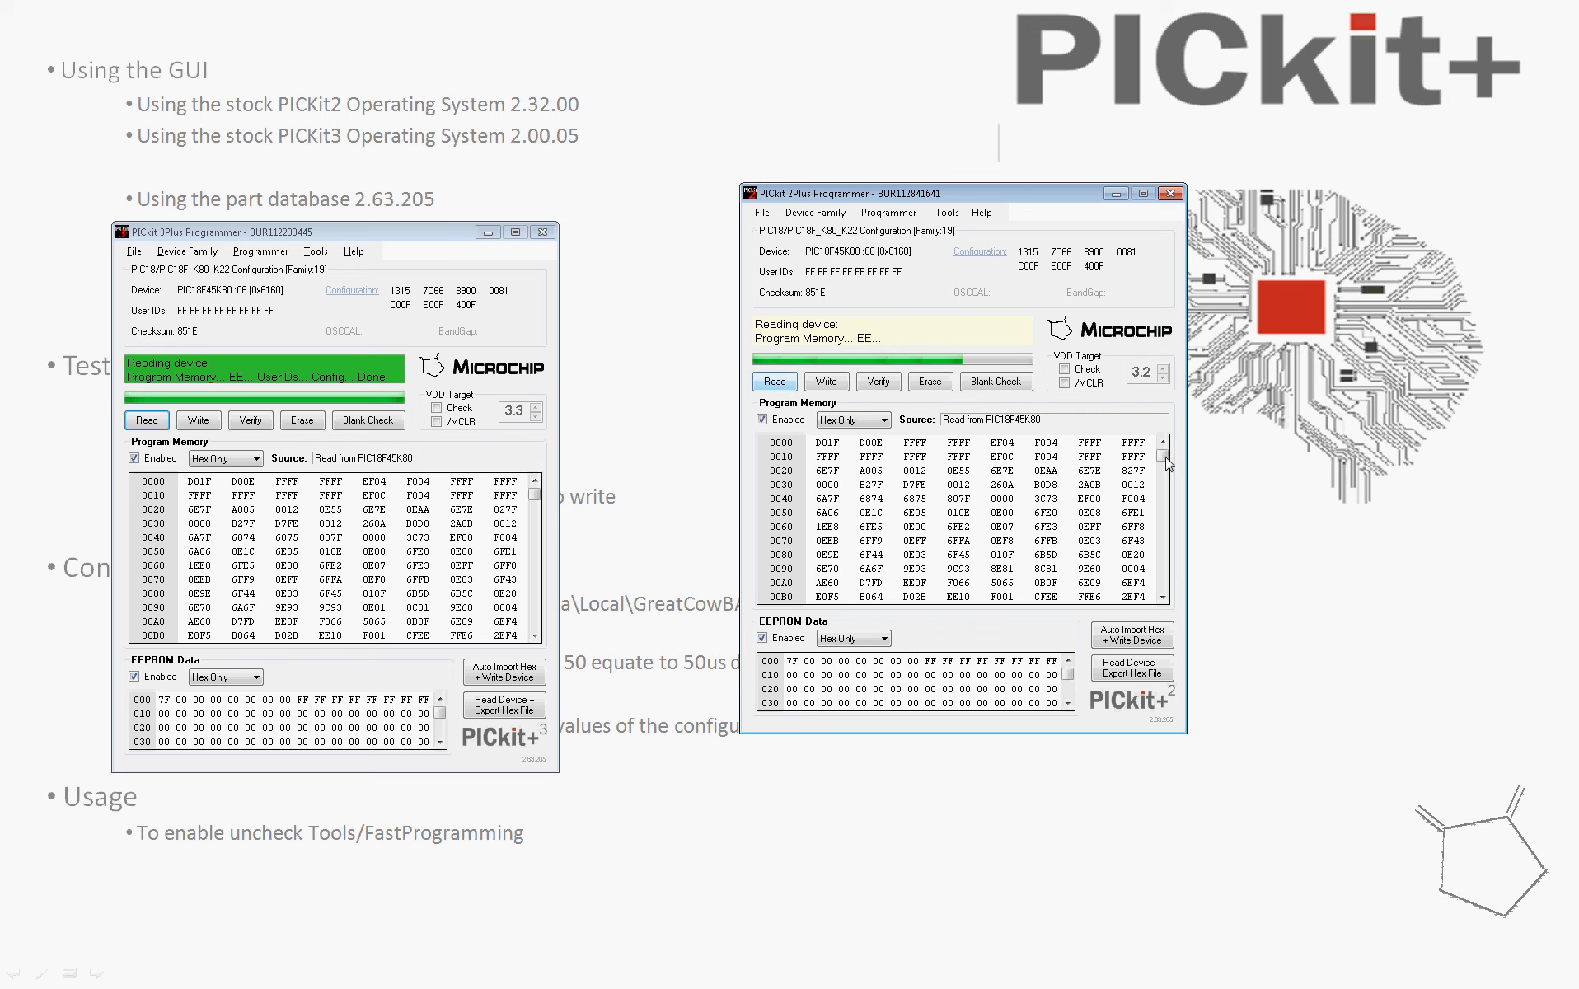
drag(1164, 460, 1167, 510)
click(867, 514)
scroll(865, 519, up, 5)
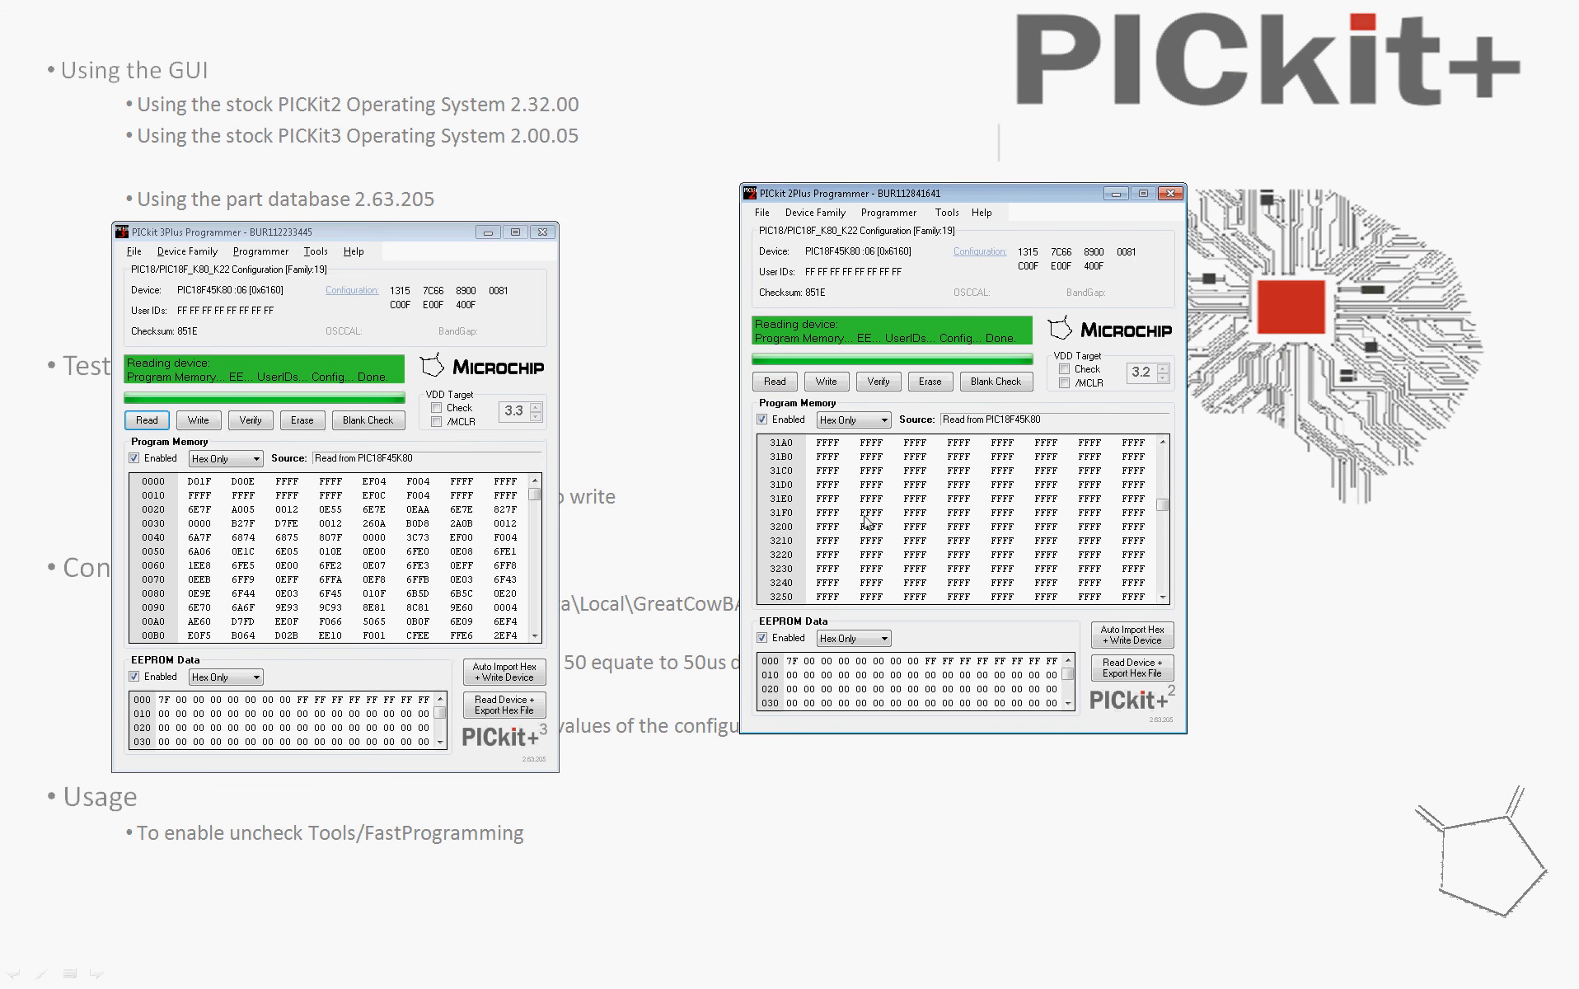
scroll(866, 519, up, 20)
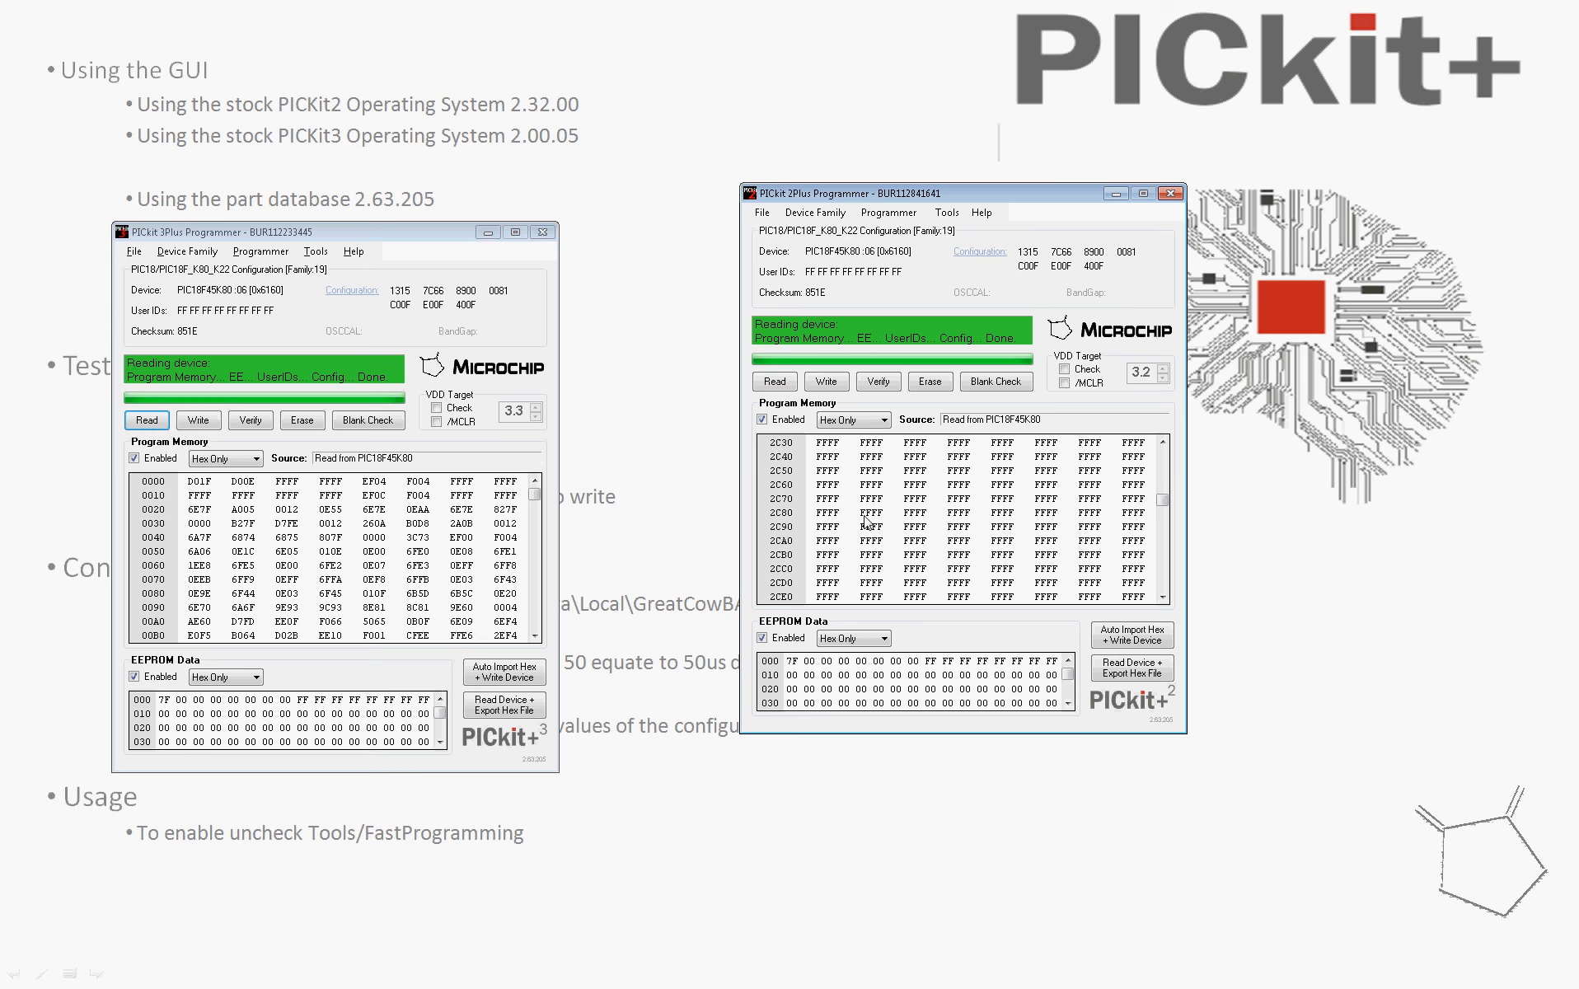